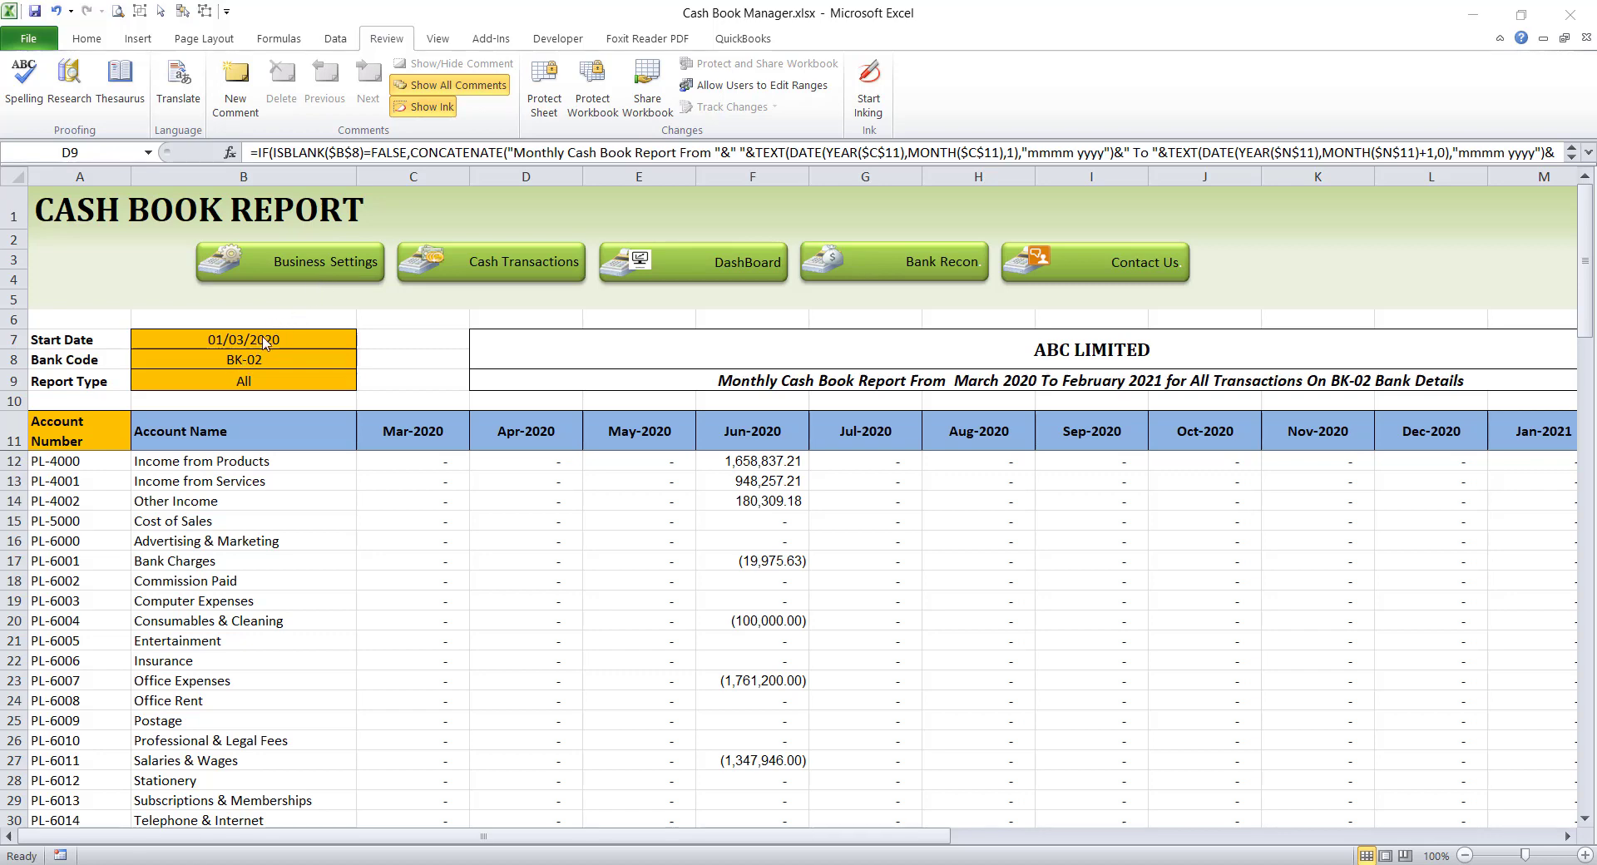
# - Change the Start Date in B7 to 01/02/2020
pyautogui.click(262, 336)
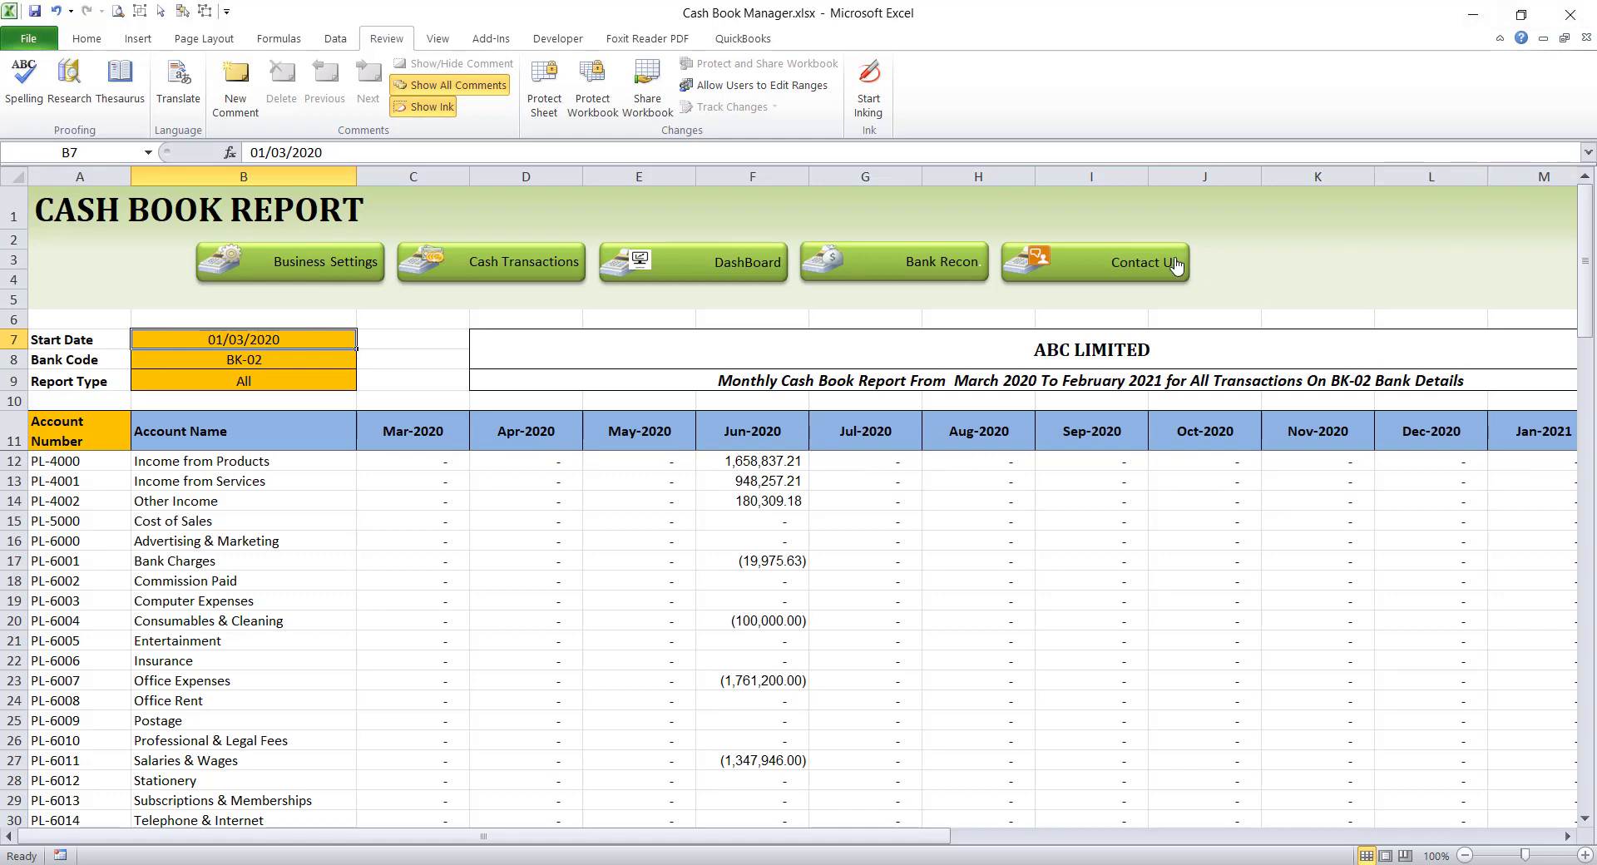
pyautogui.doubleClick(245, 337)
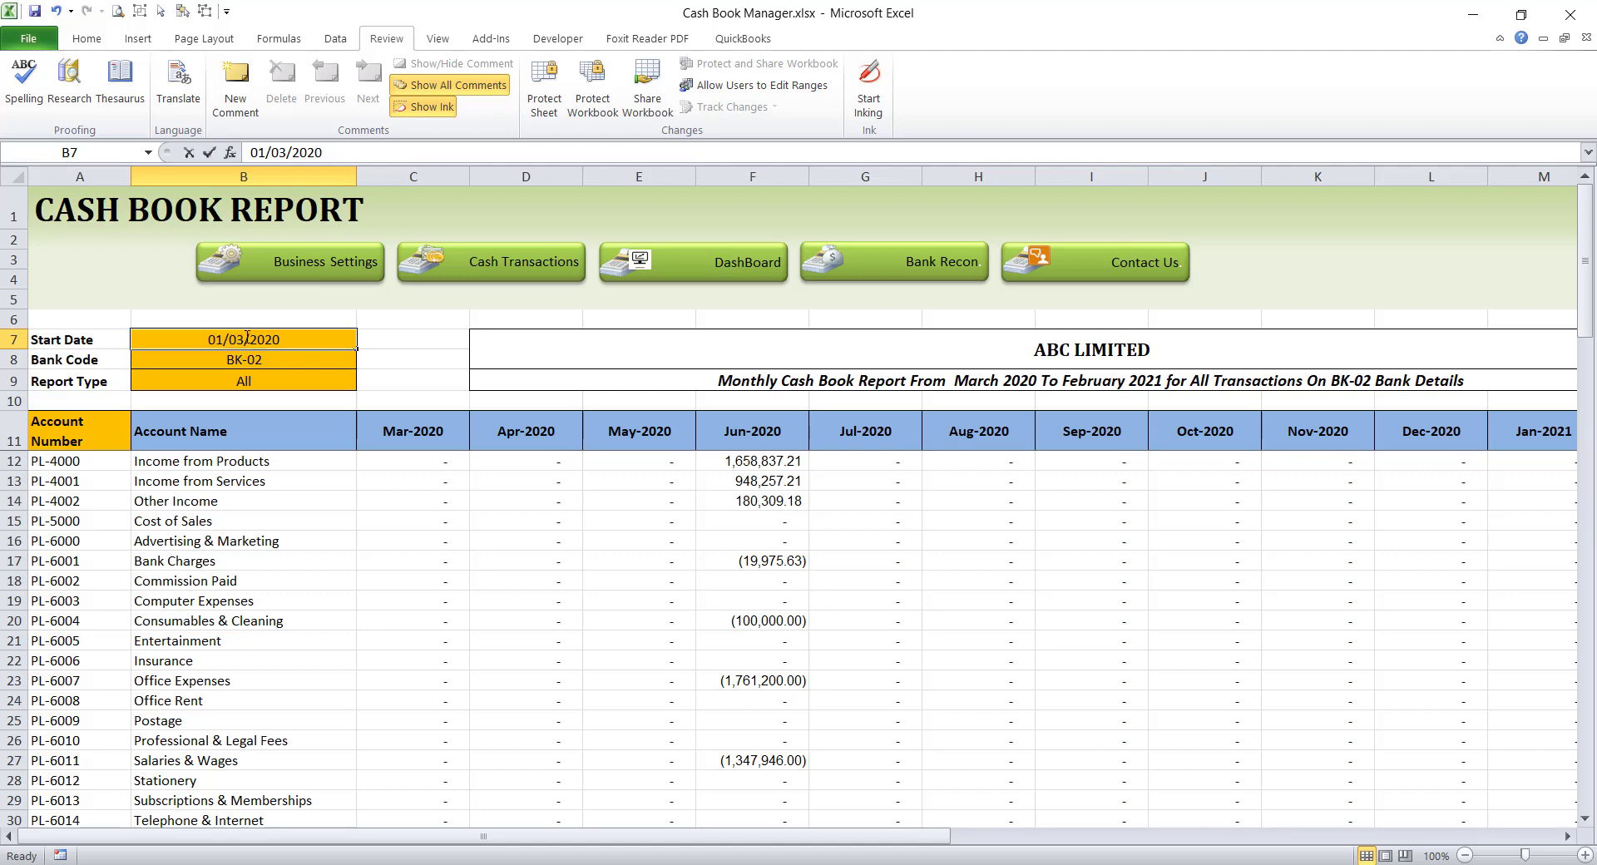
pyautogui.press('BackSpace')
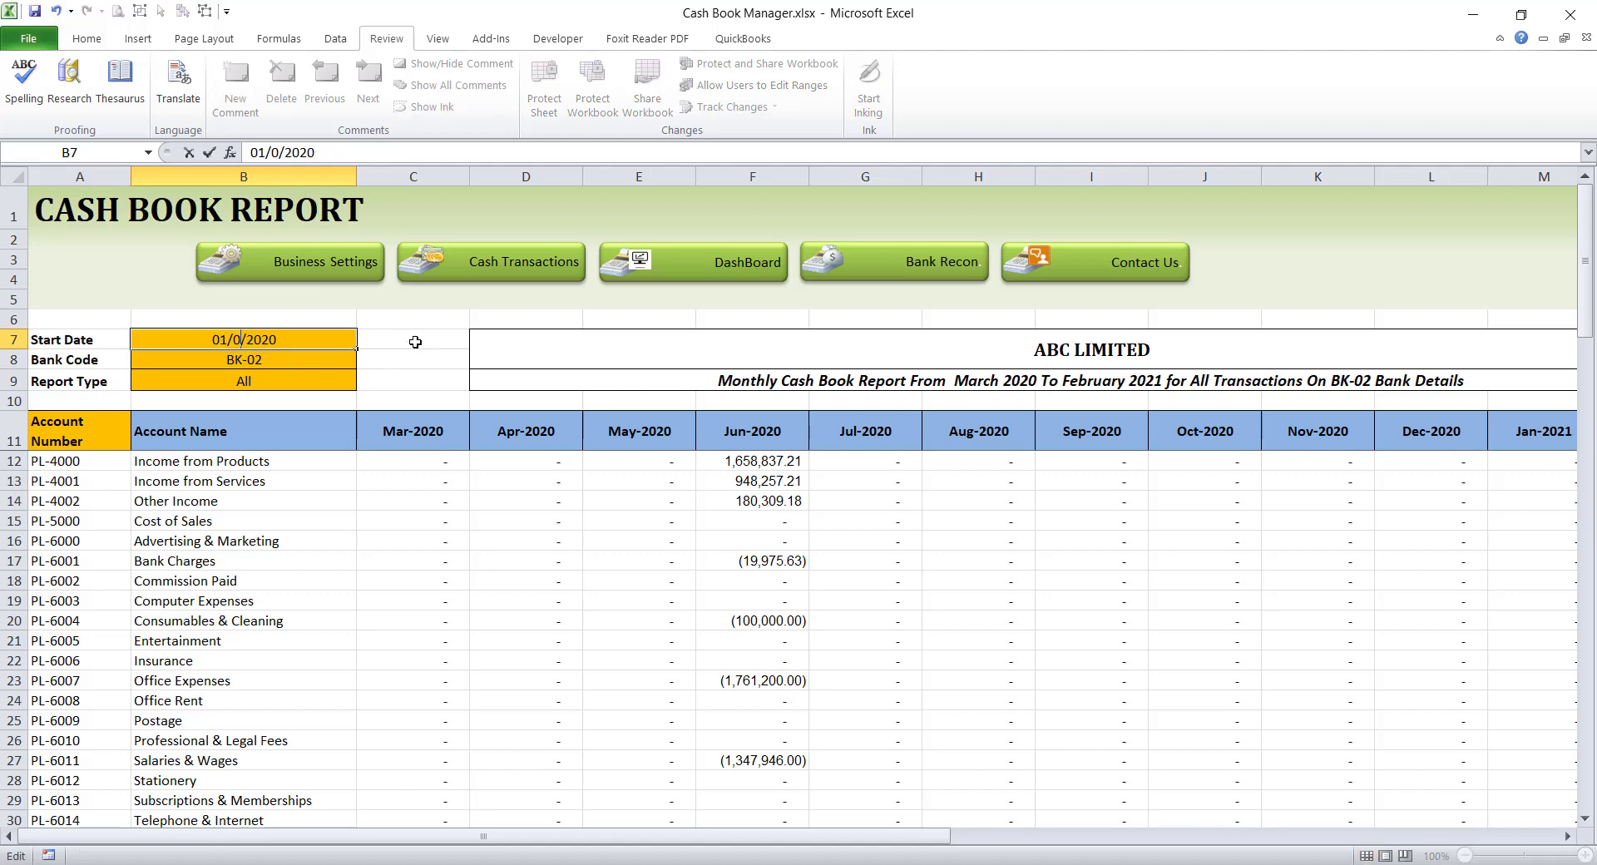
pyautogui.write('5')
pyautogui.press('BackSpace')
pyautogui.write('2')
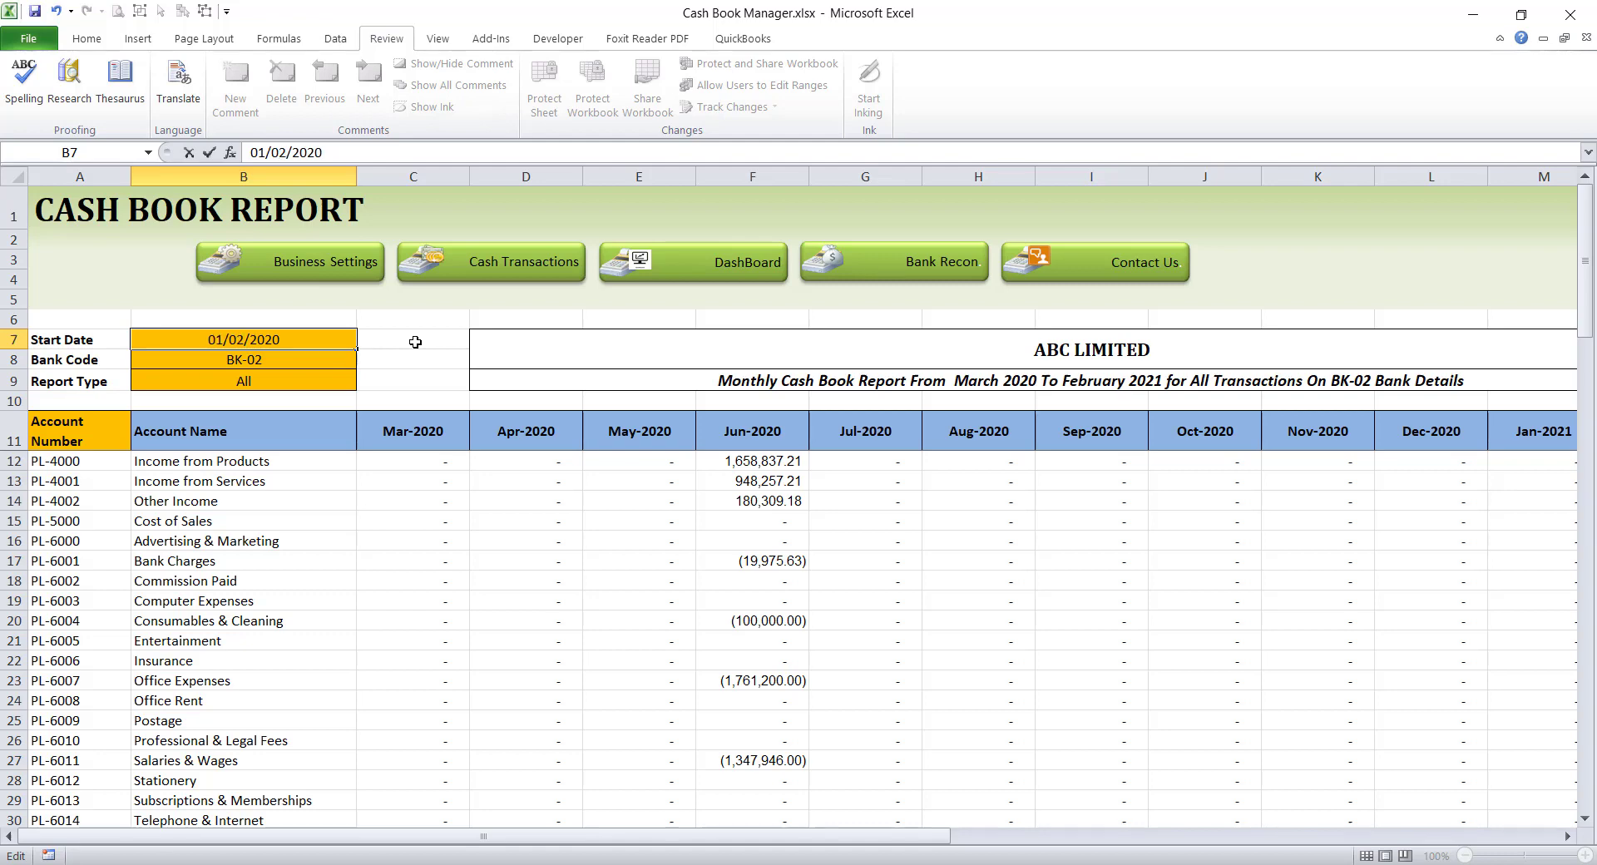
pyautogui.press('Return')
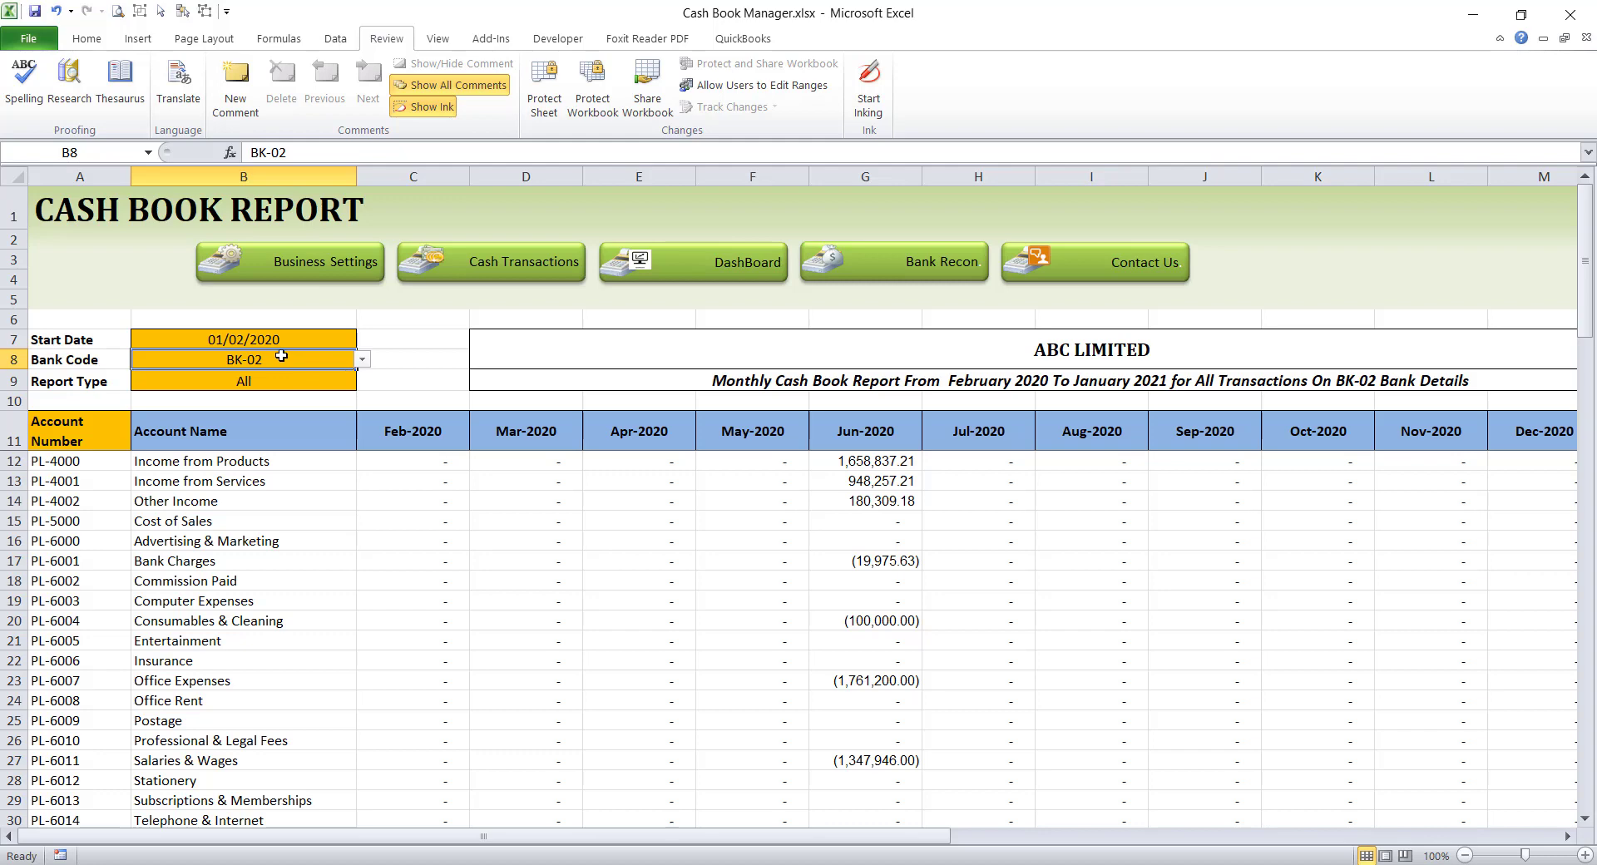
# - Set the Report Type in B9 to Withdrawals
pyautogui.click(281, 379)
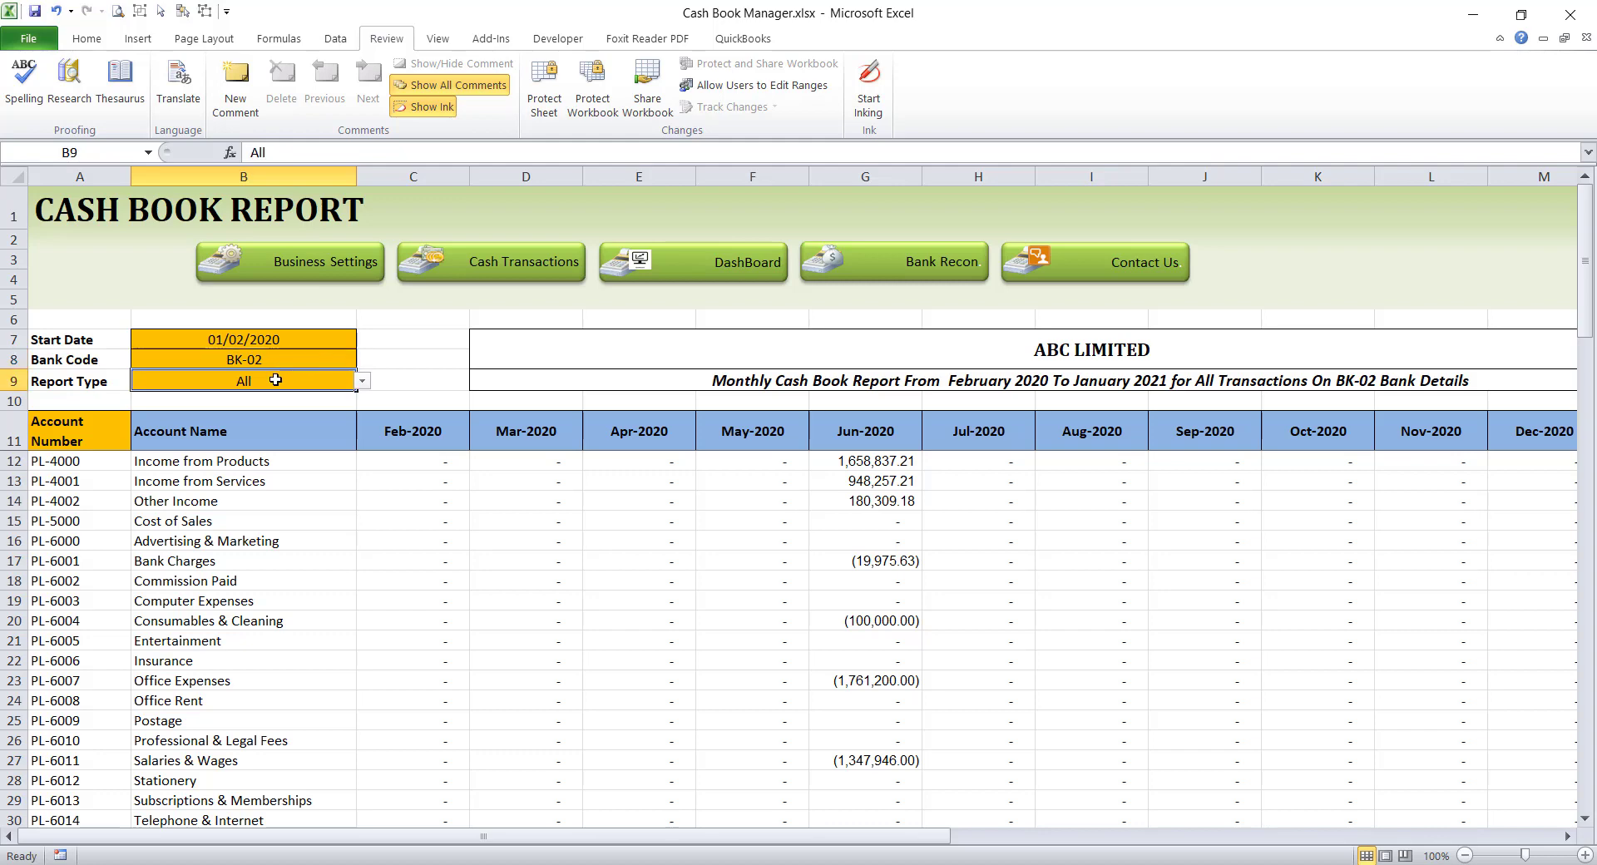
pyautogui.click(362, 381)
pyautogui.click(287, 425)
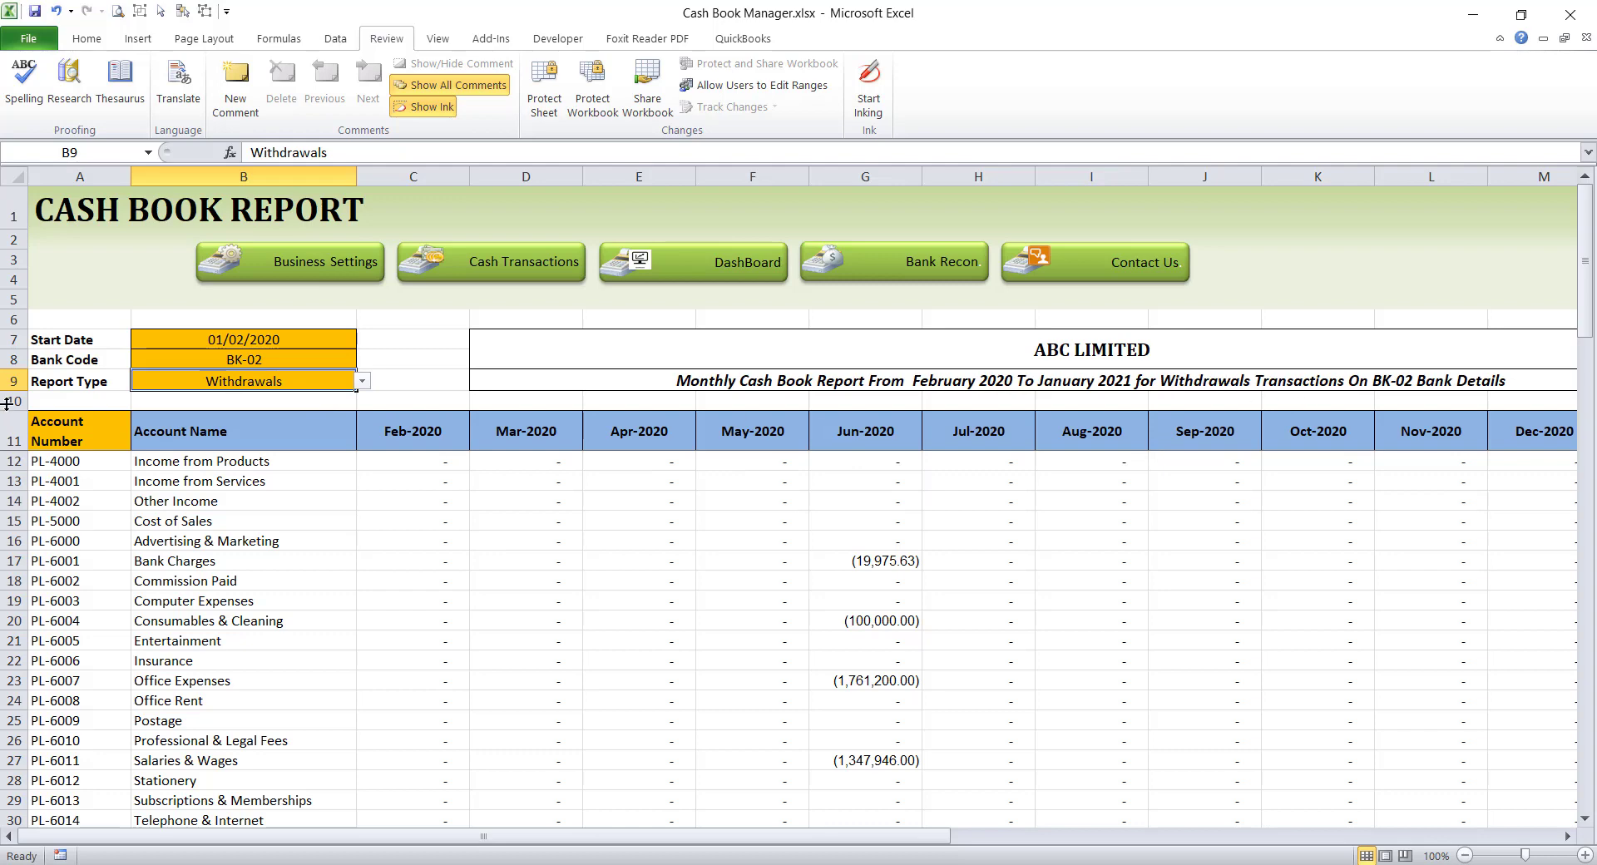
# - Switch the Bank Code in B8 to BK-01, then back to BK-02
pyautogui.click(252, 361)
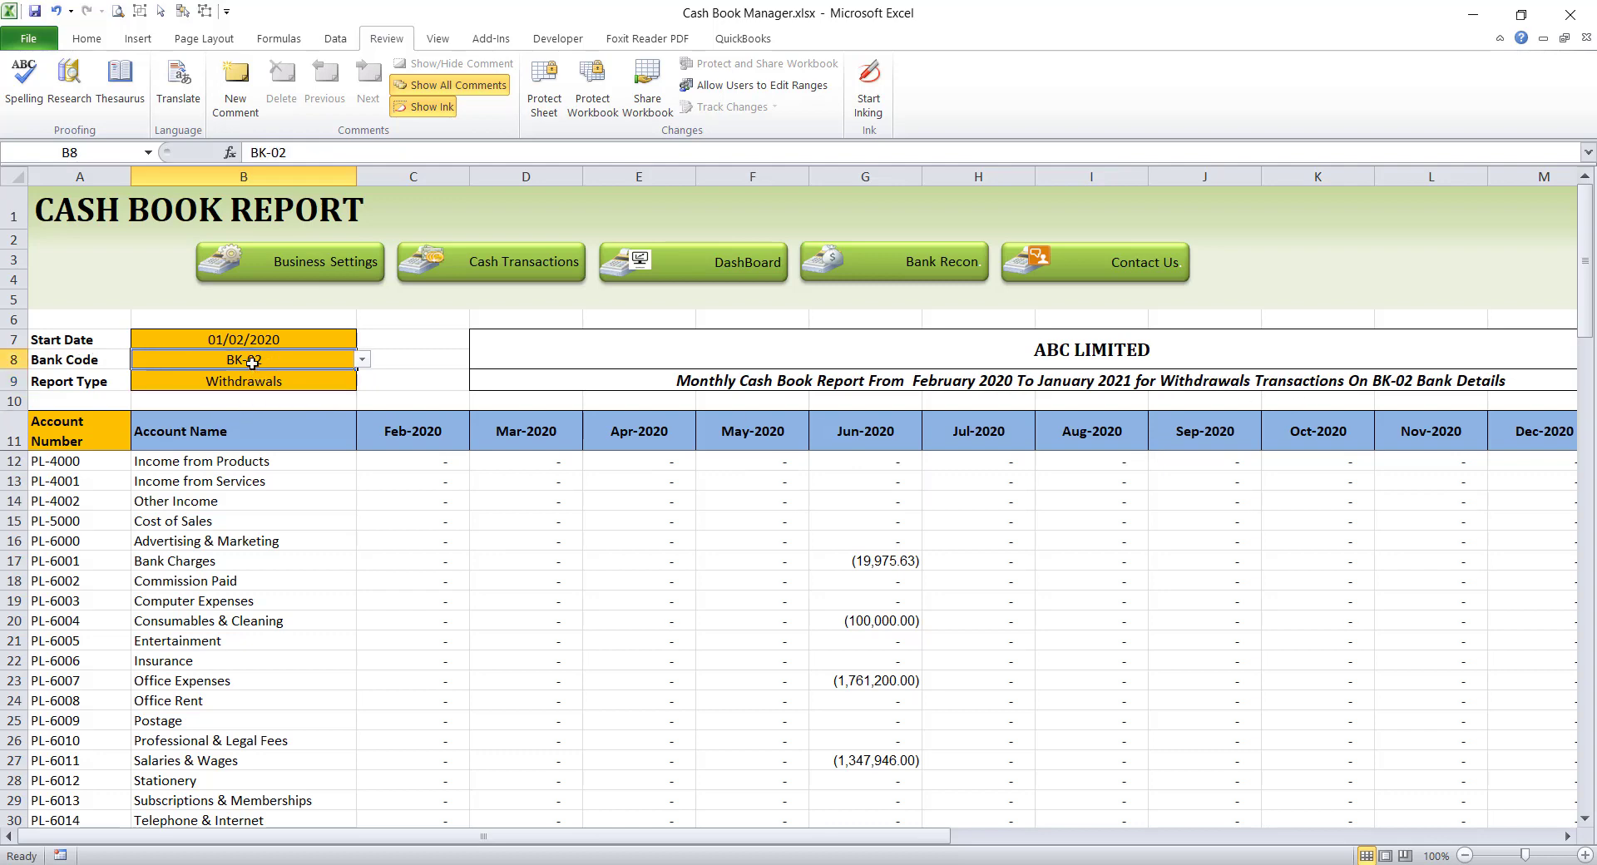
pyautogui.click(372, 354)
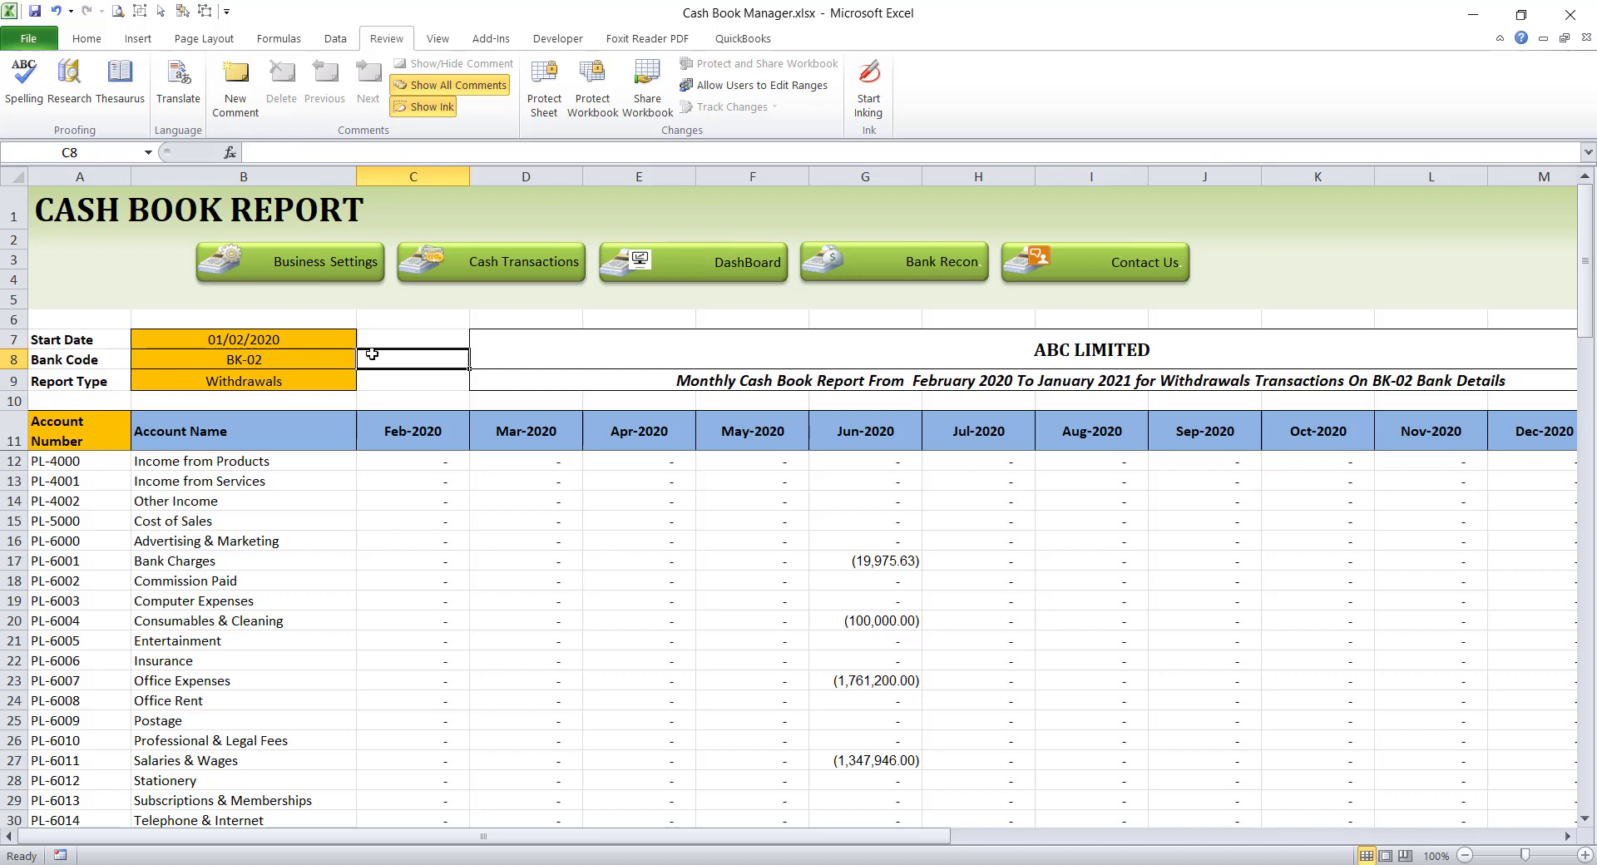
pyautogui.click(329, 360)
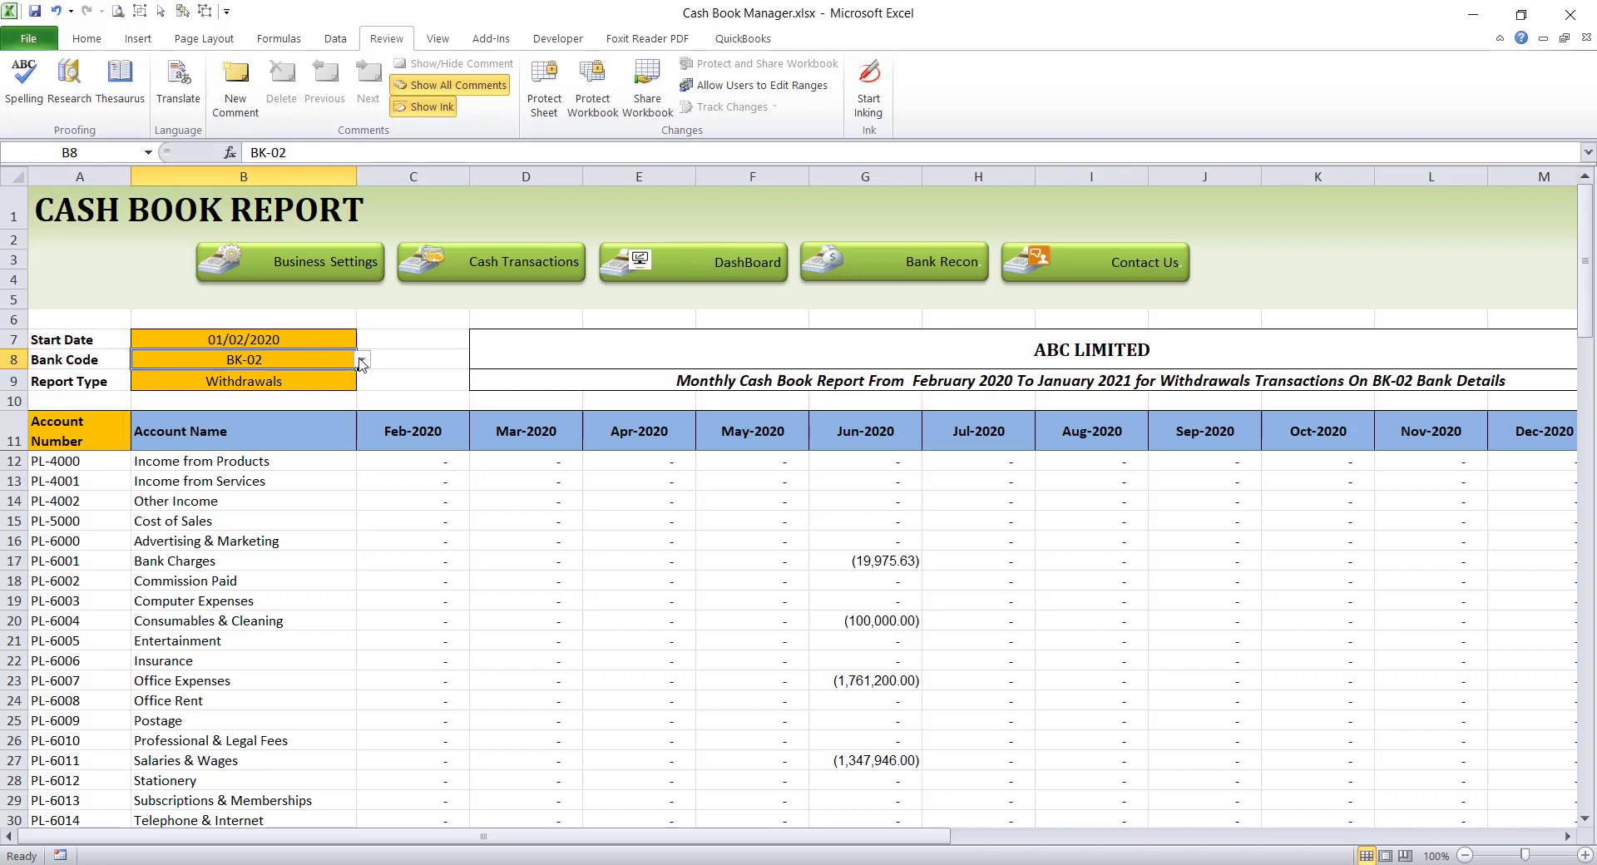
pyautogui.click(362, 360)
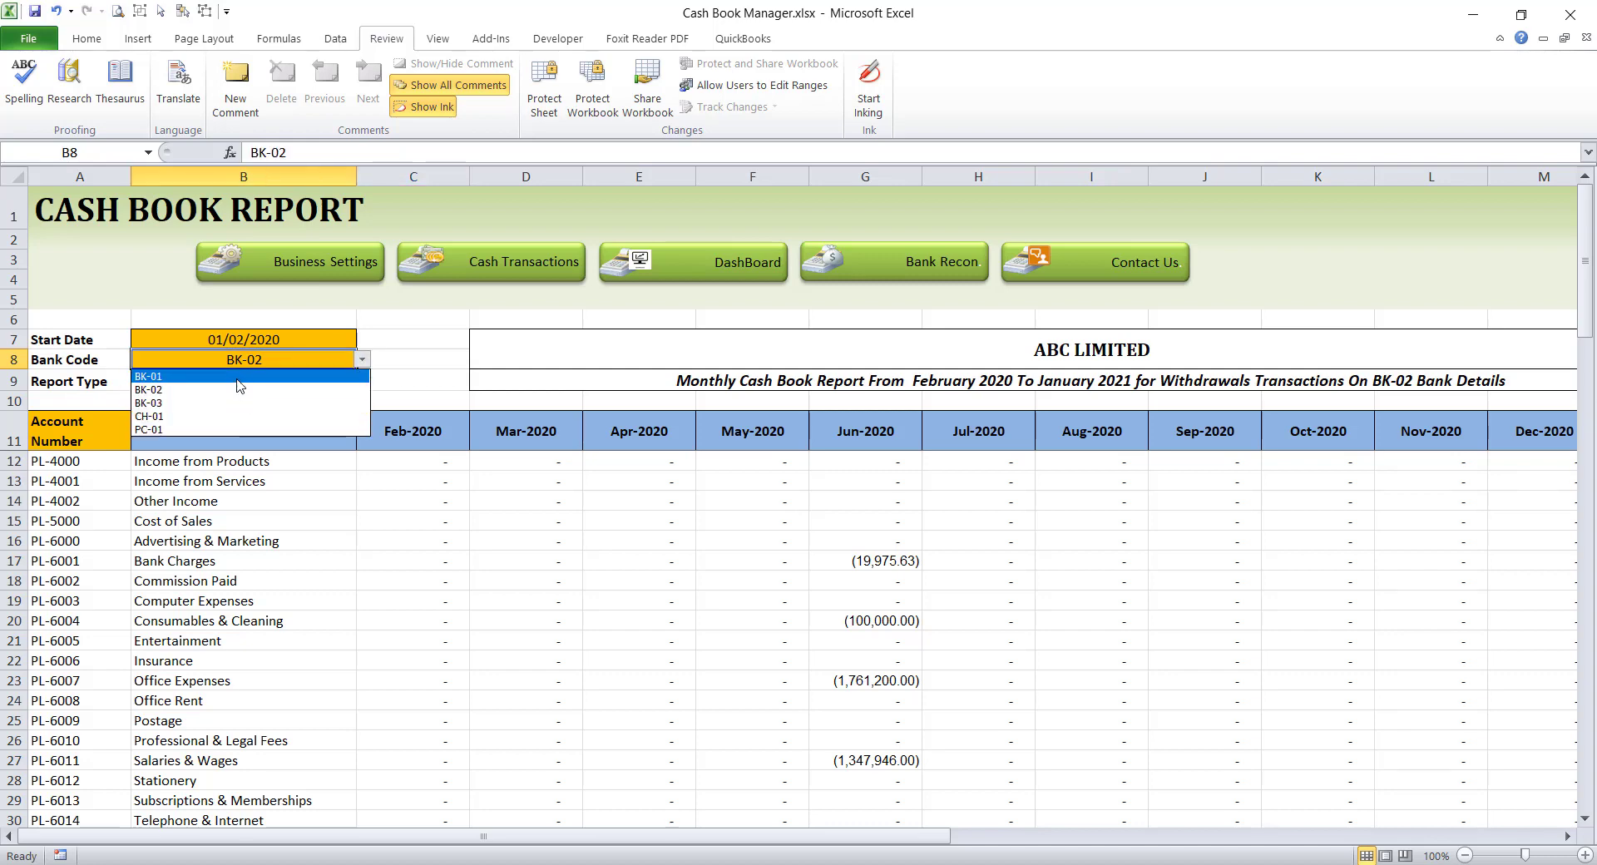
pyautogui.click(240, 377)
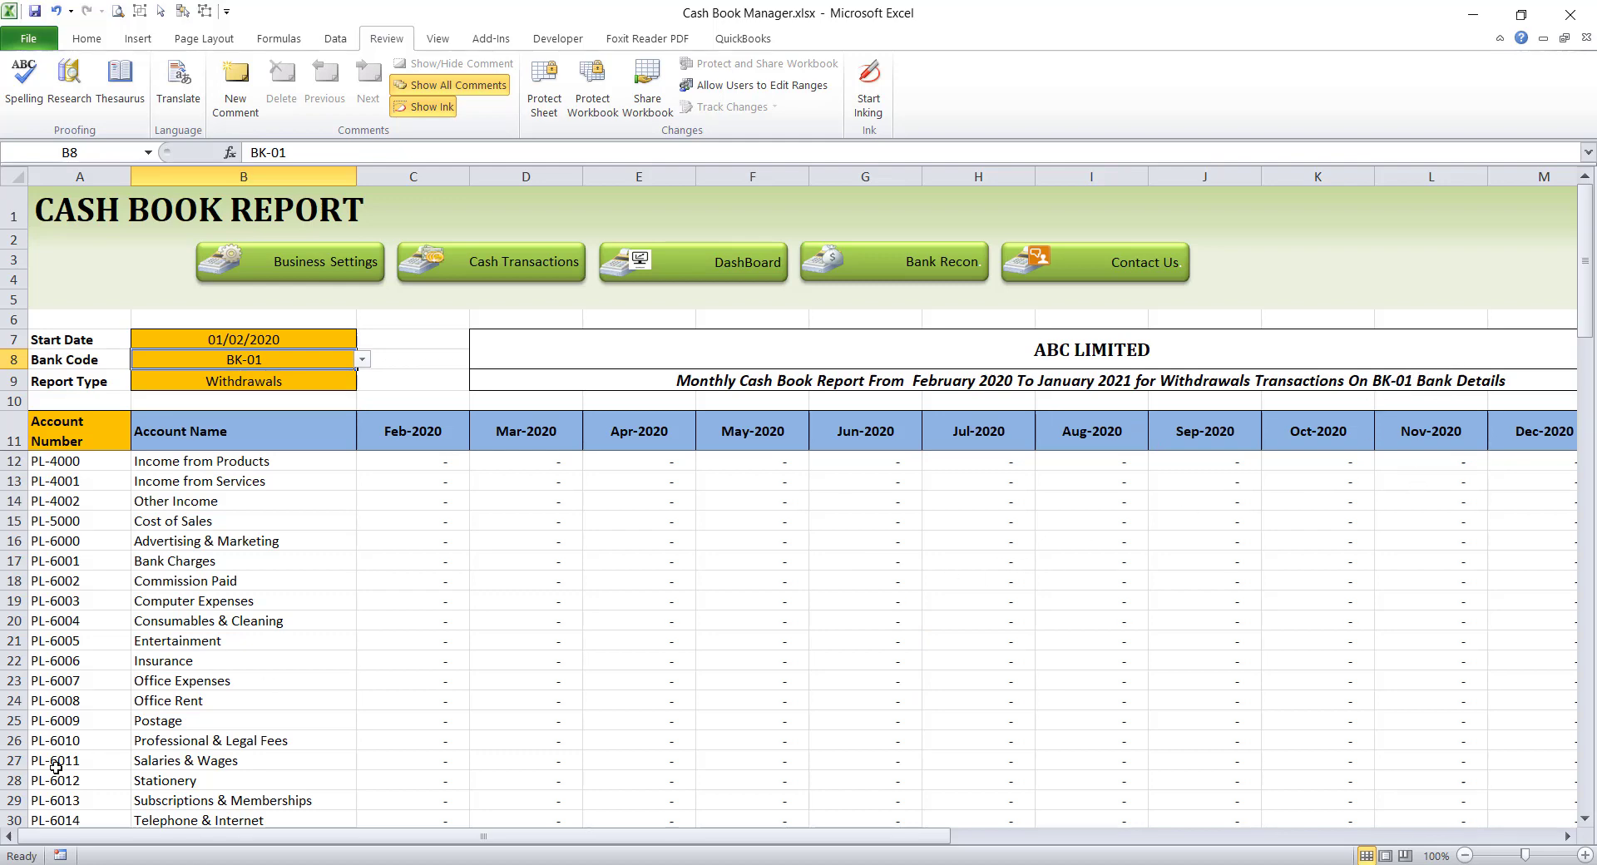
pyautogui.click(362, 359)
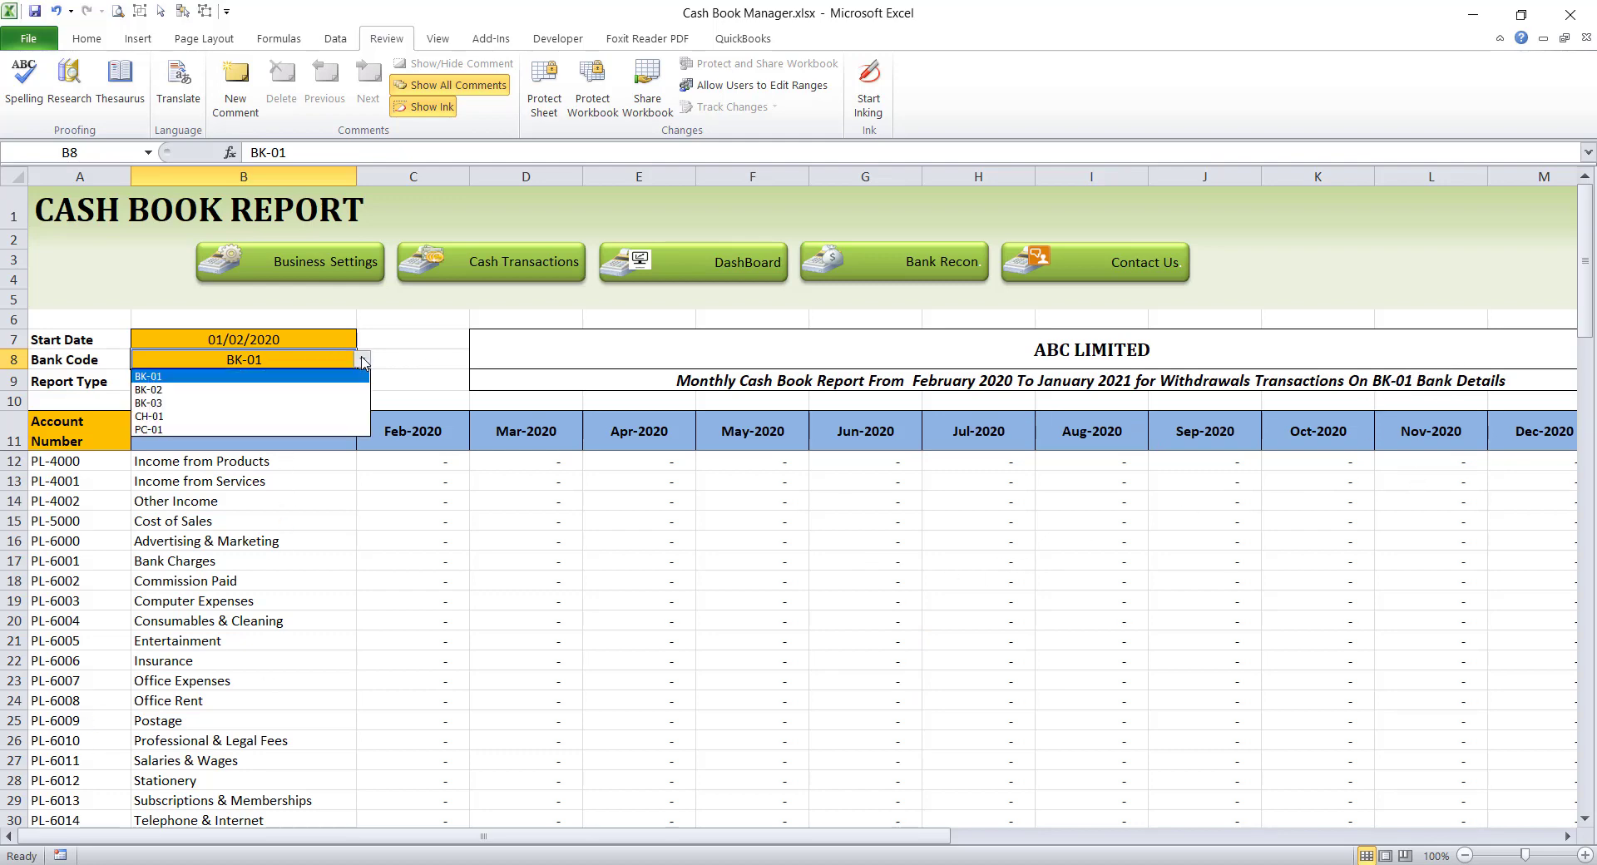
pyautogui.click(273, 390)
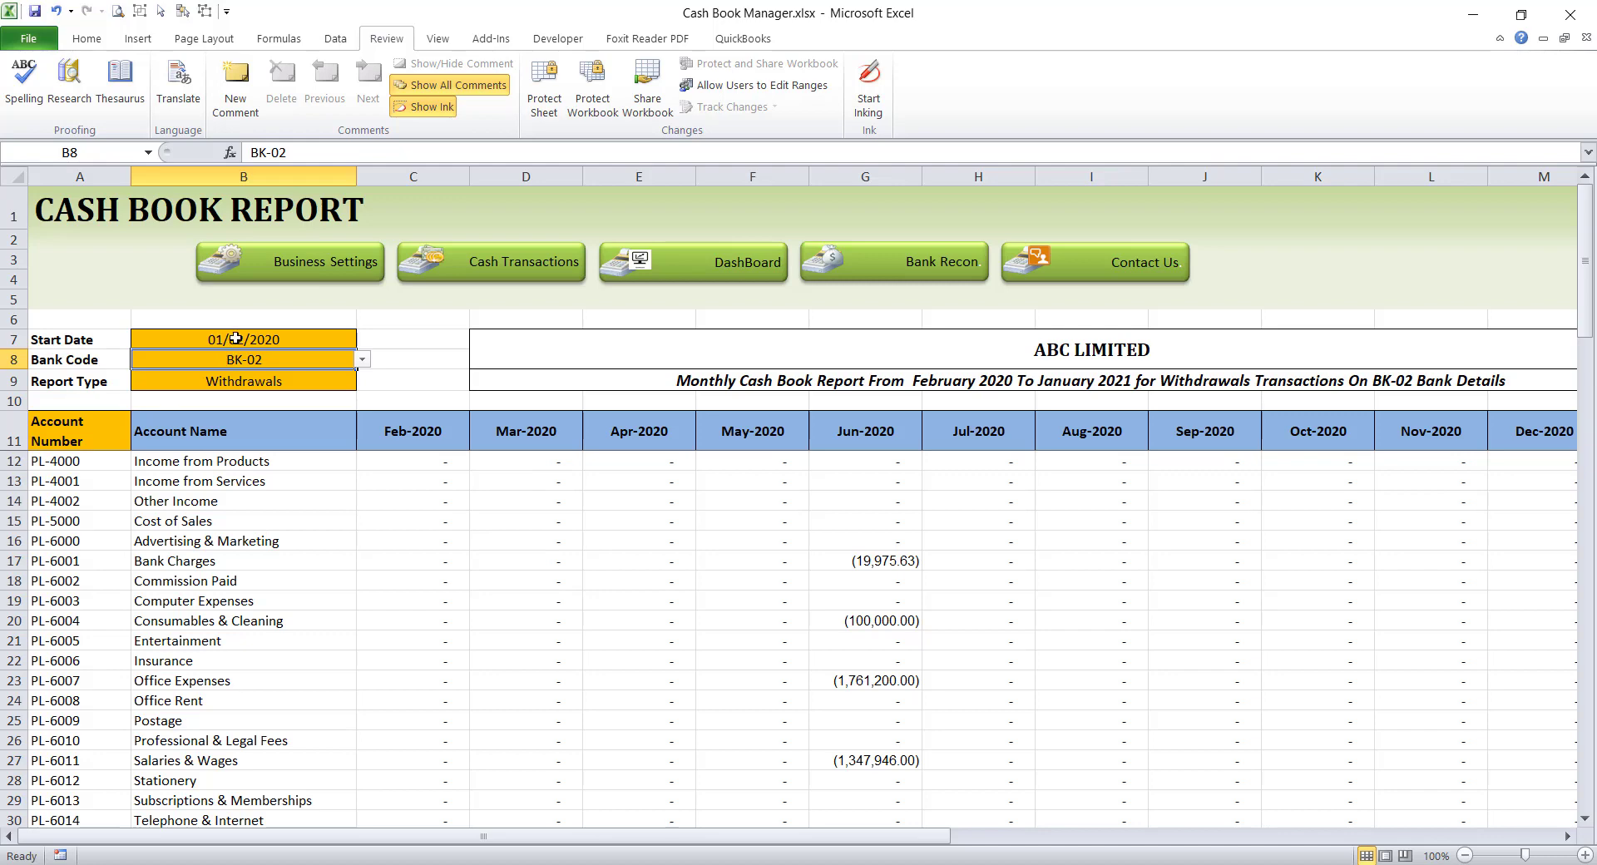
# - Review the filter values and the withdrawal rows, including account PL-5000
pyautogui.moveTo(250, 336); pyautogui.dragTo(248, 380)
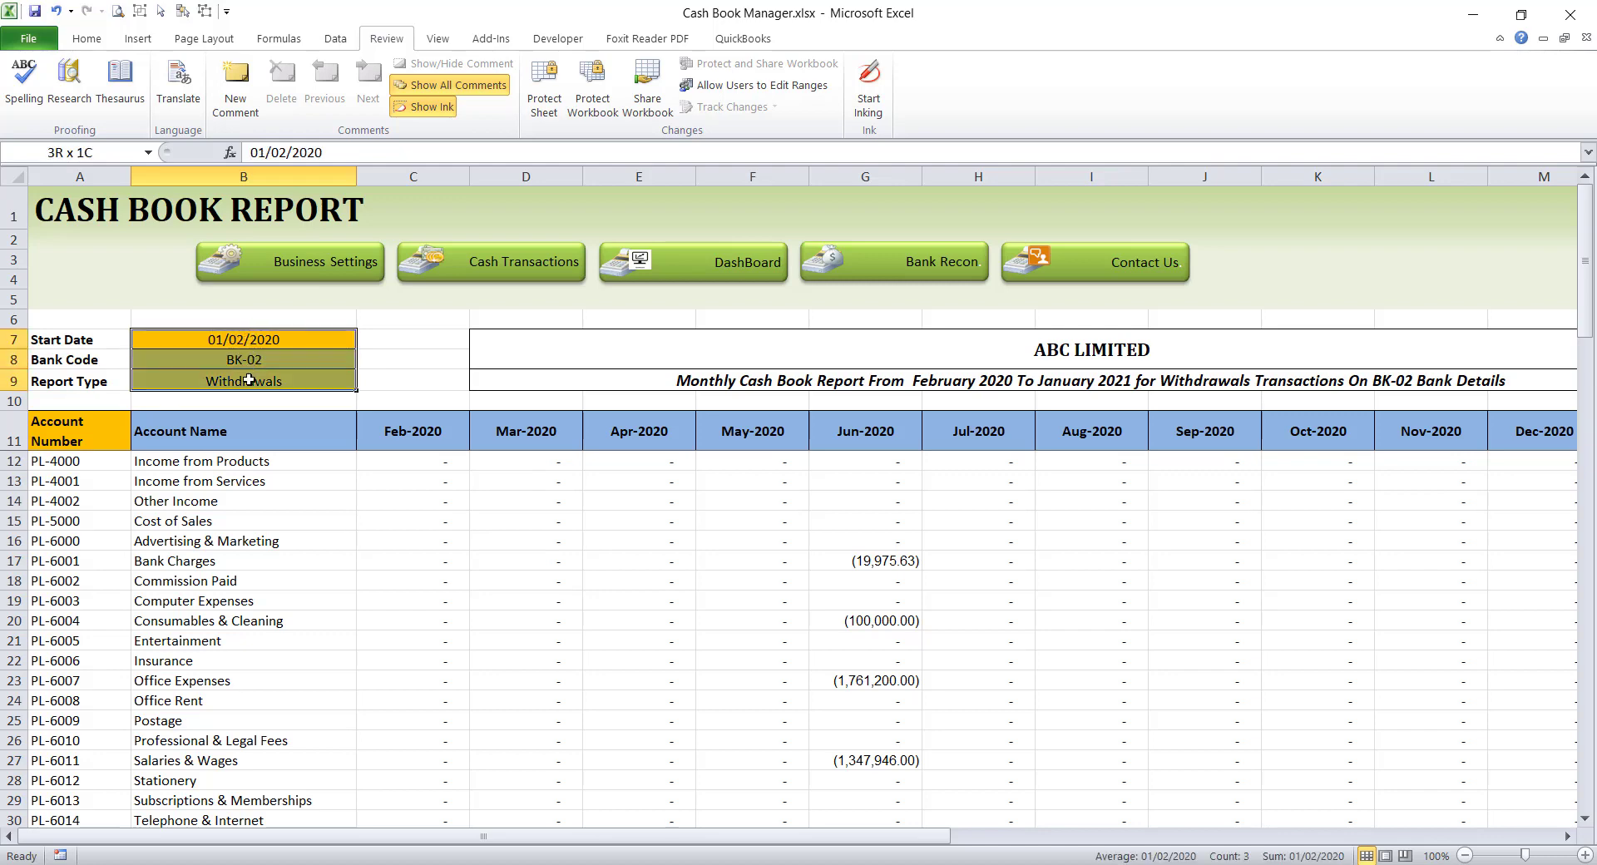
pyautogui.moveTo(249, 380); pyautogui.dragTo(249, 380)
pyautogui.click(56, 447)
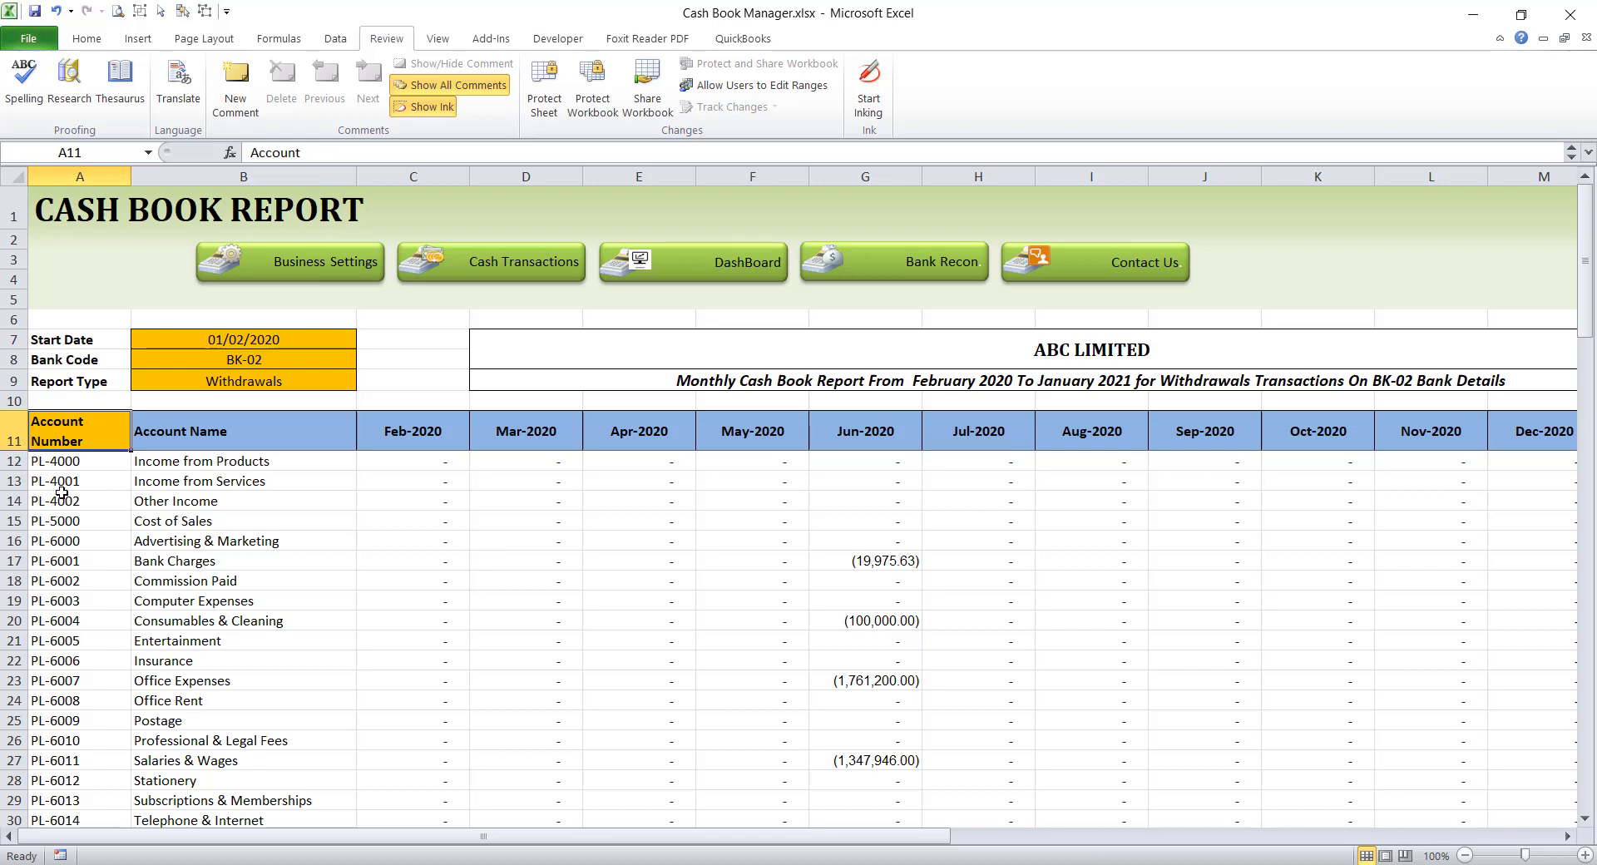
pyautogui.click(58, 521)
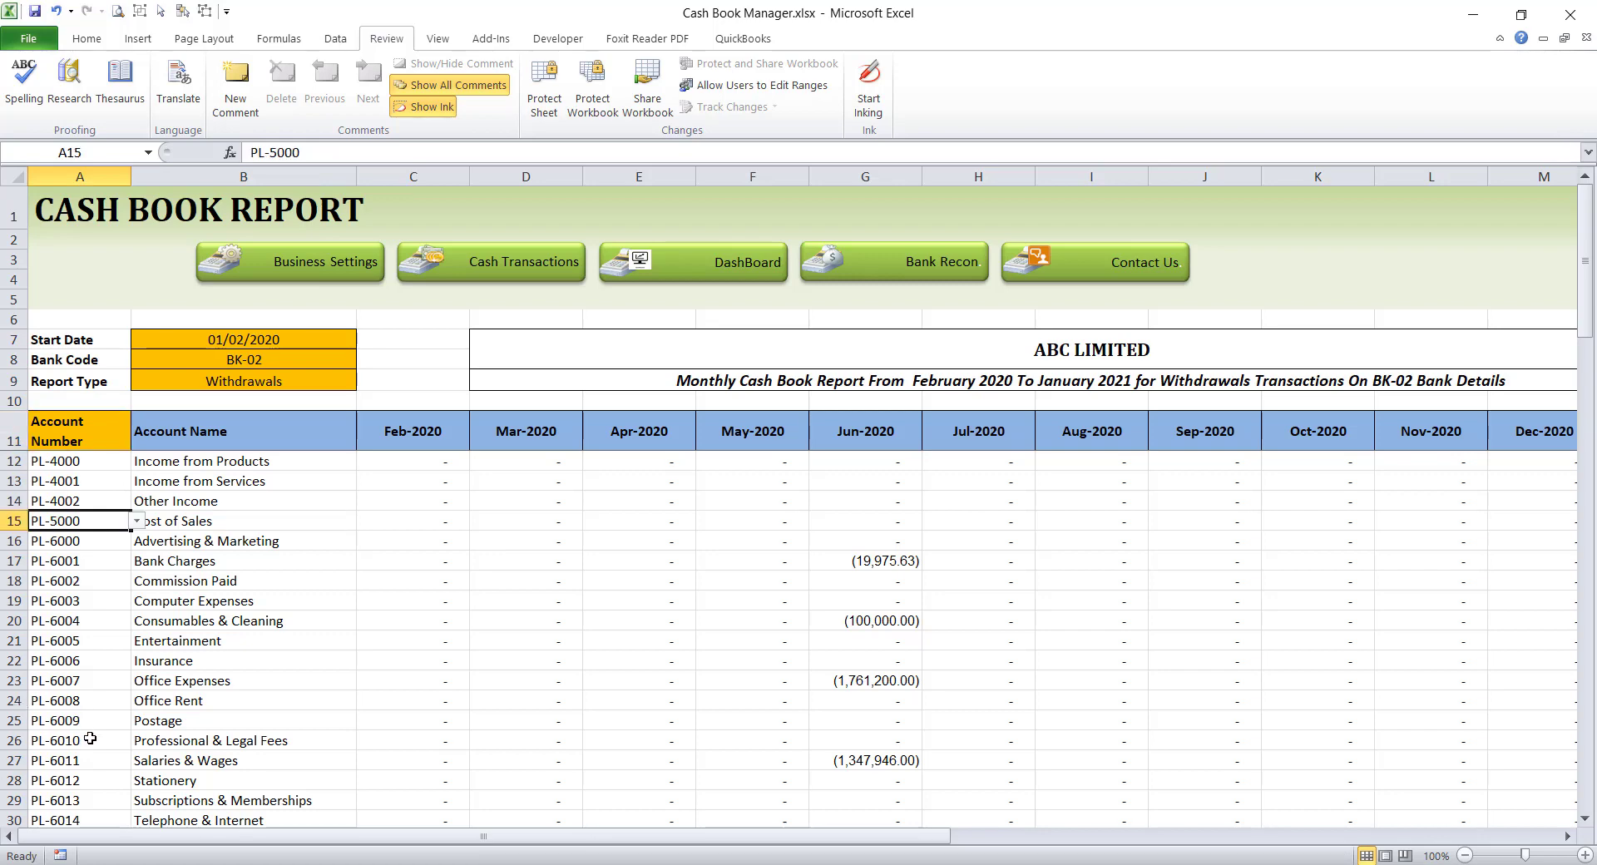
pyautogui.scroll(-3, 89, 739)
pyautogui.scroll(-3, 89, 738)
pyautogui.scroll(-1, 55, 629)
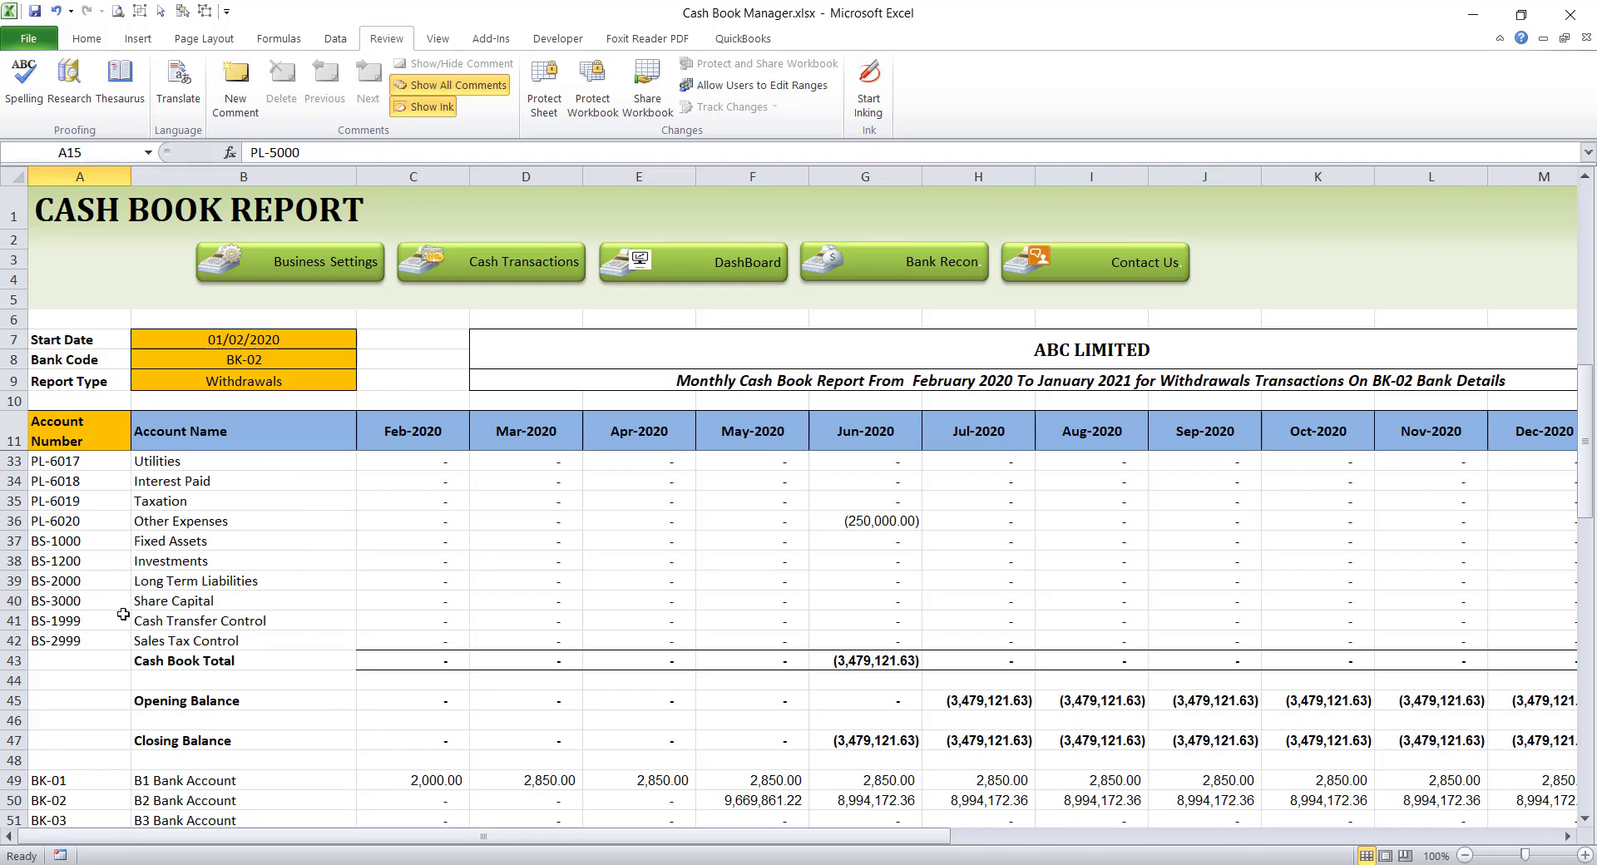
pyautogui.scroll(4, 90, 562)
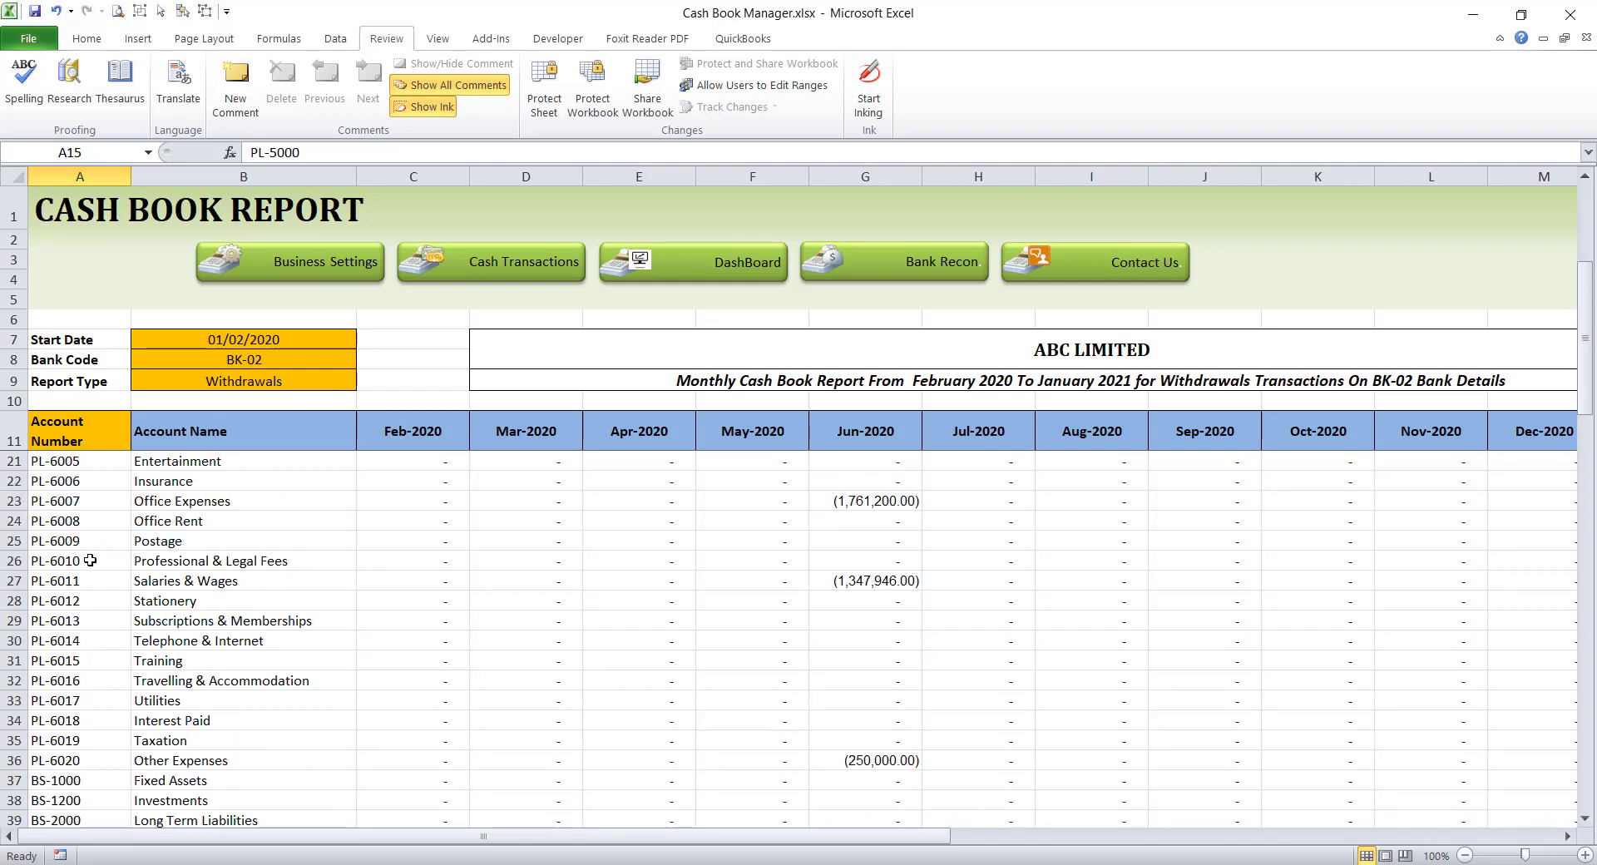
pyautogui.click(313, 265)
pyautogui.scroll(7, 154, 647)
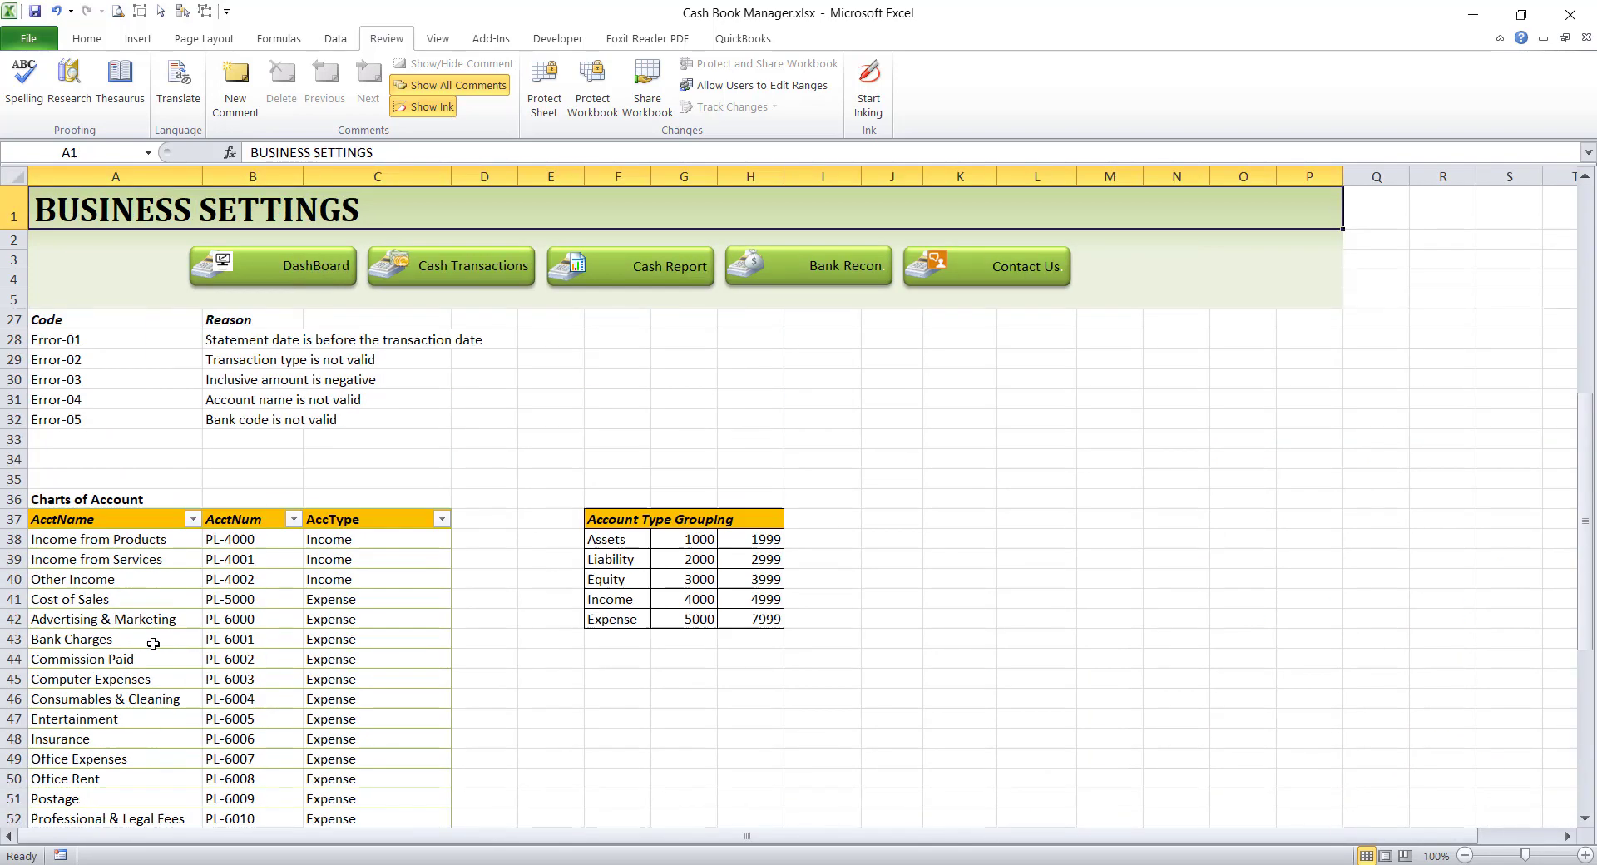
pyautogui.scroll(-1, 102, 788)
pyautogui.scroll(-5, 101, 788)
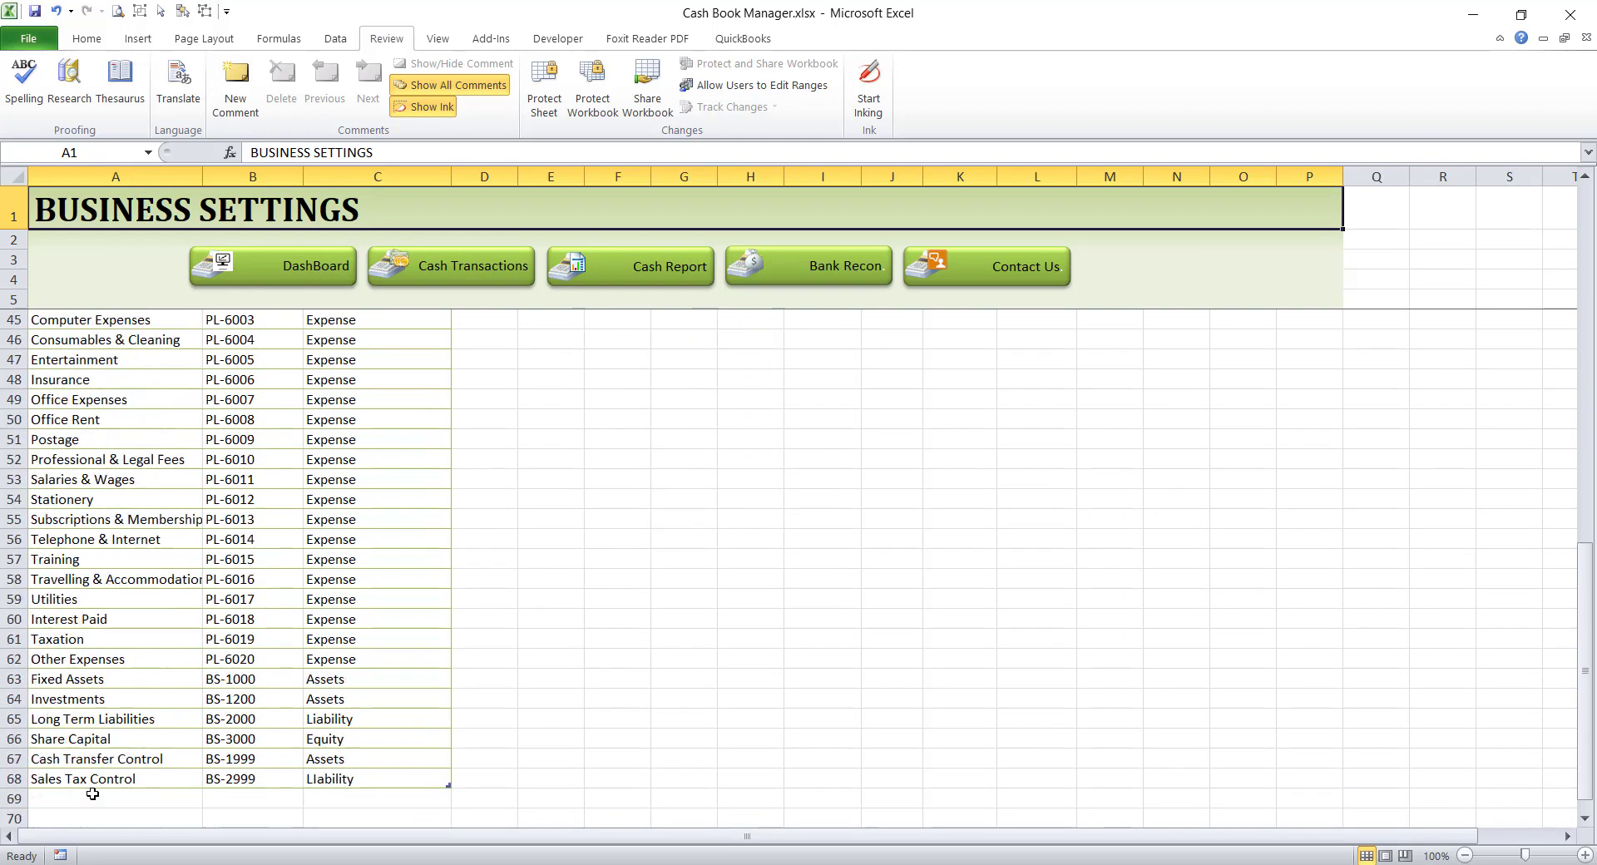
pyautogui.scroll(-2, 96, 791)
pyautogui.click(84, 681)
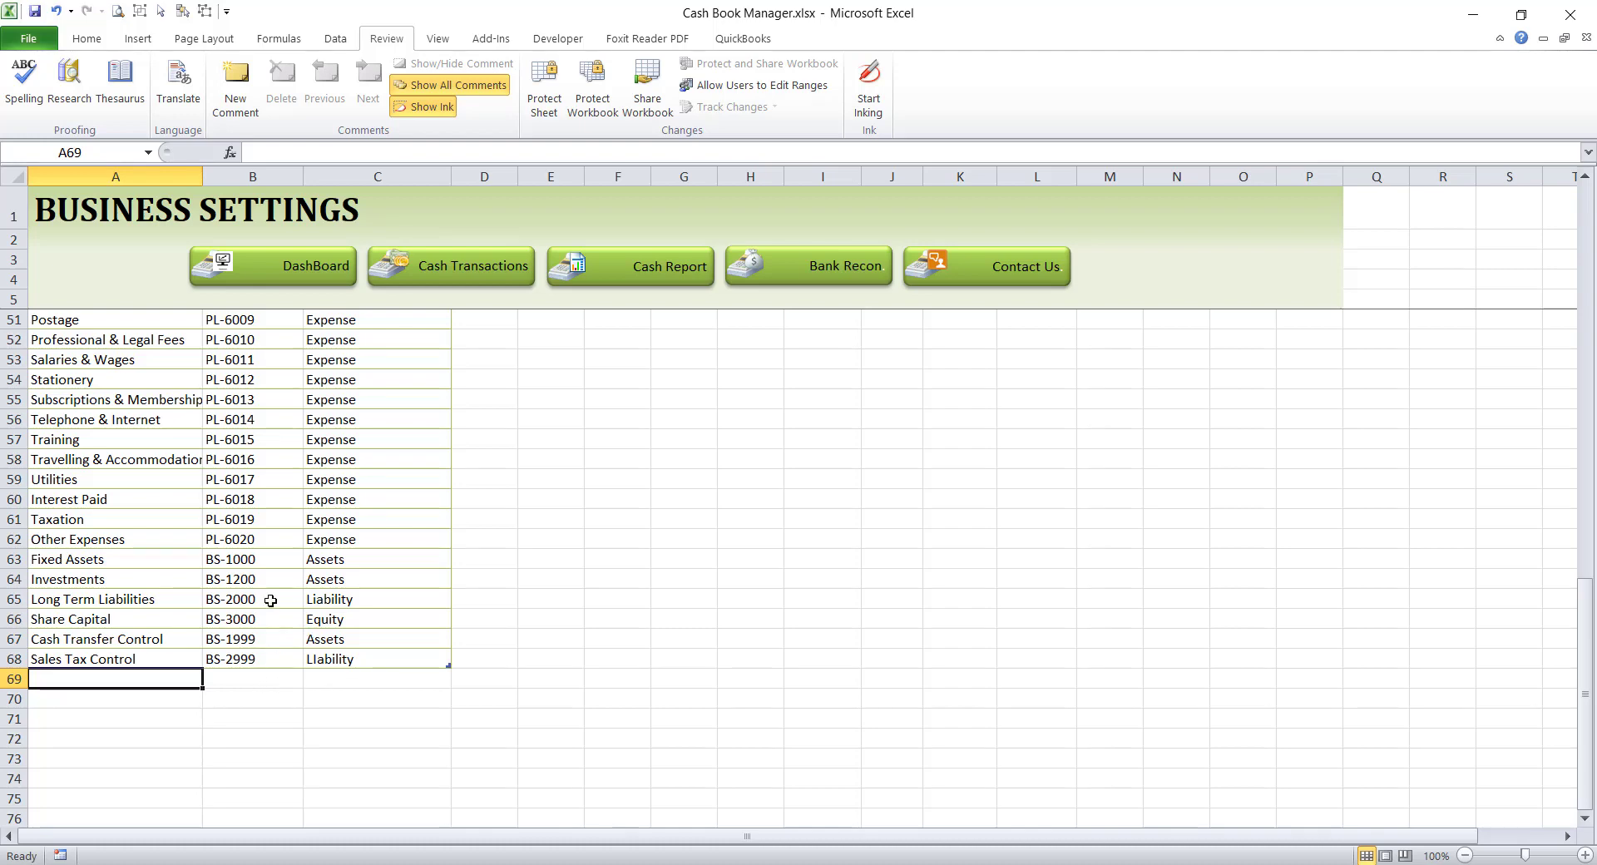
# - On the Cash Book Report sheet, insert a blank row above Sales Tax Control
pyautogui.click(626, 278)
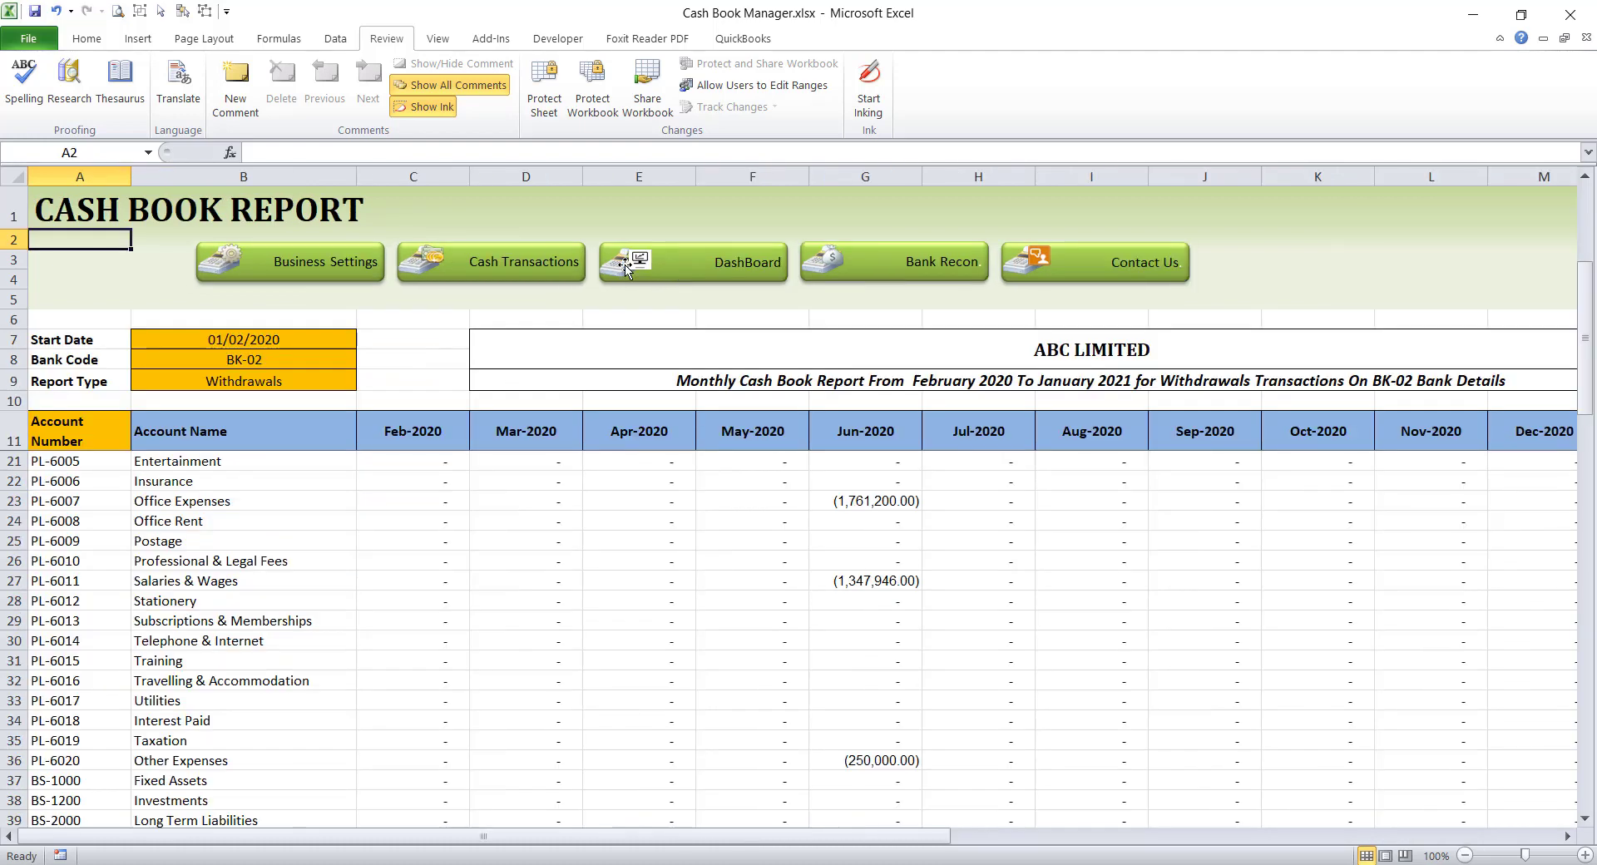
pyautogui.scroll(-4, 195, 682)
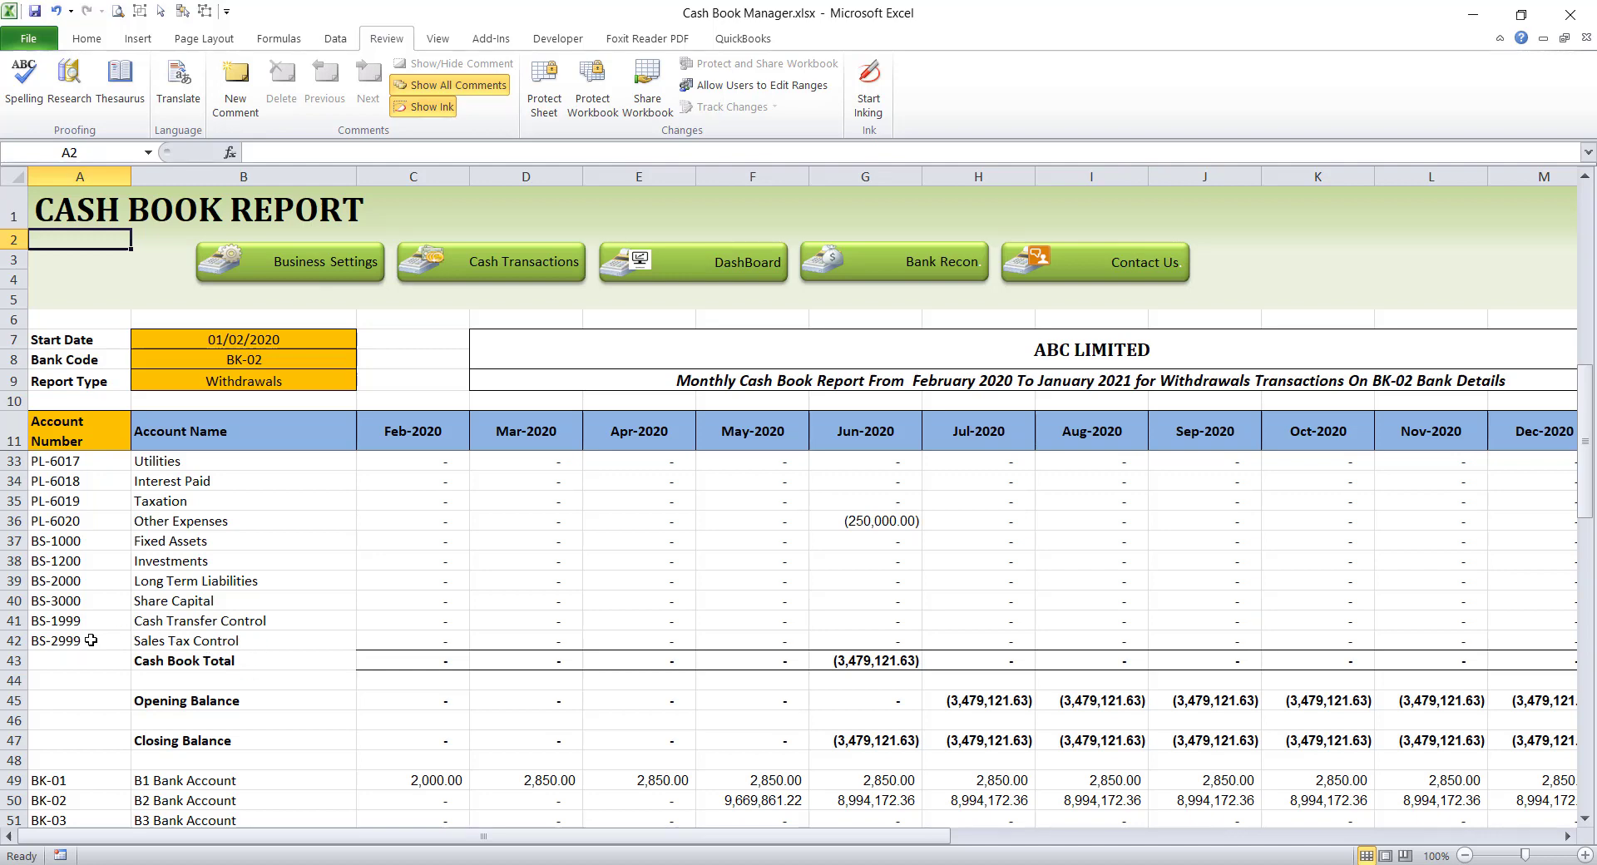
pyautogui.click(13, 640)
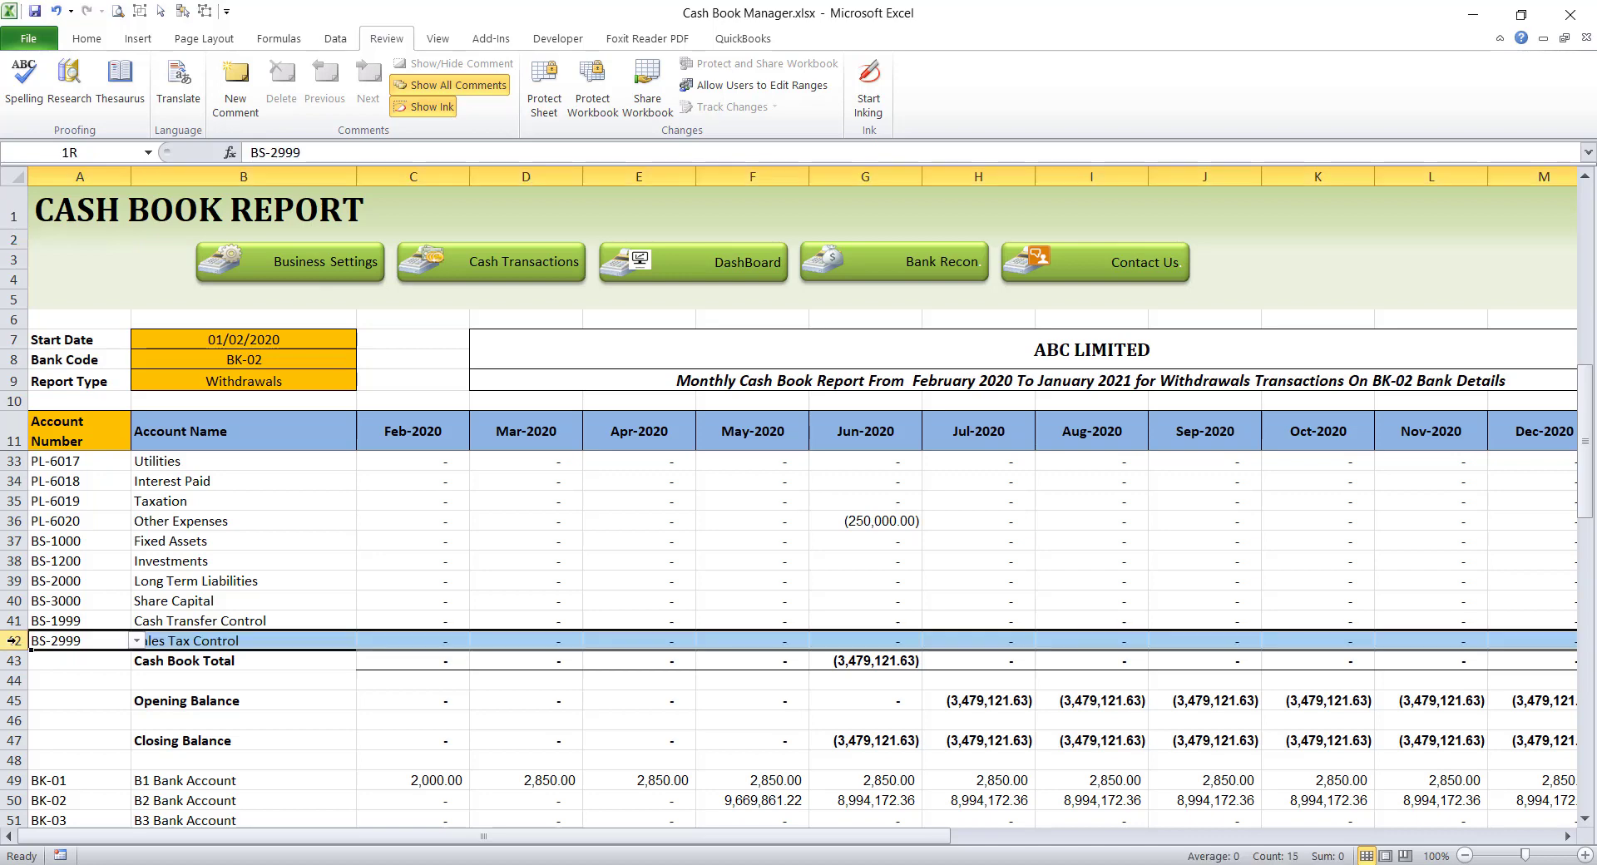
pyautogui.rightClick(13, 640)
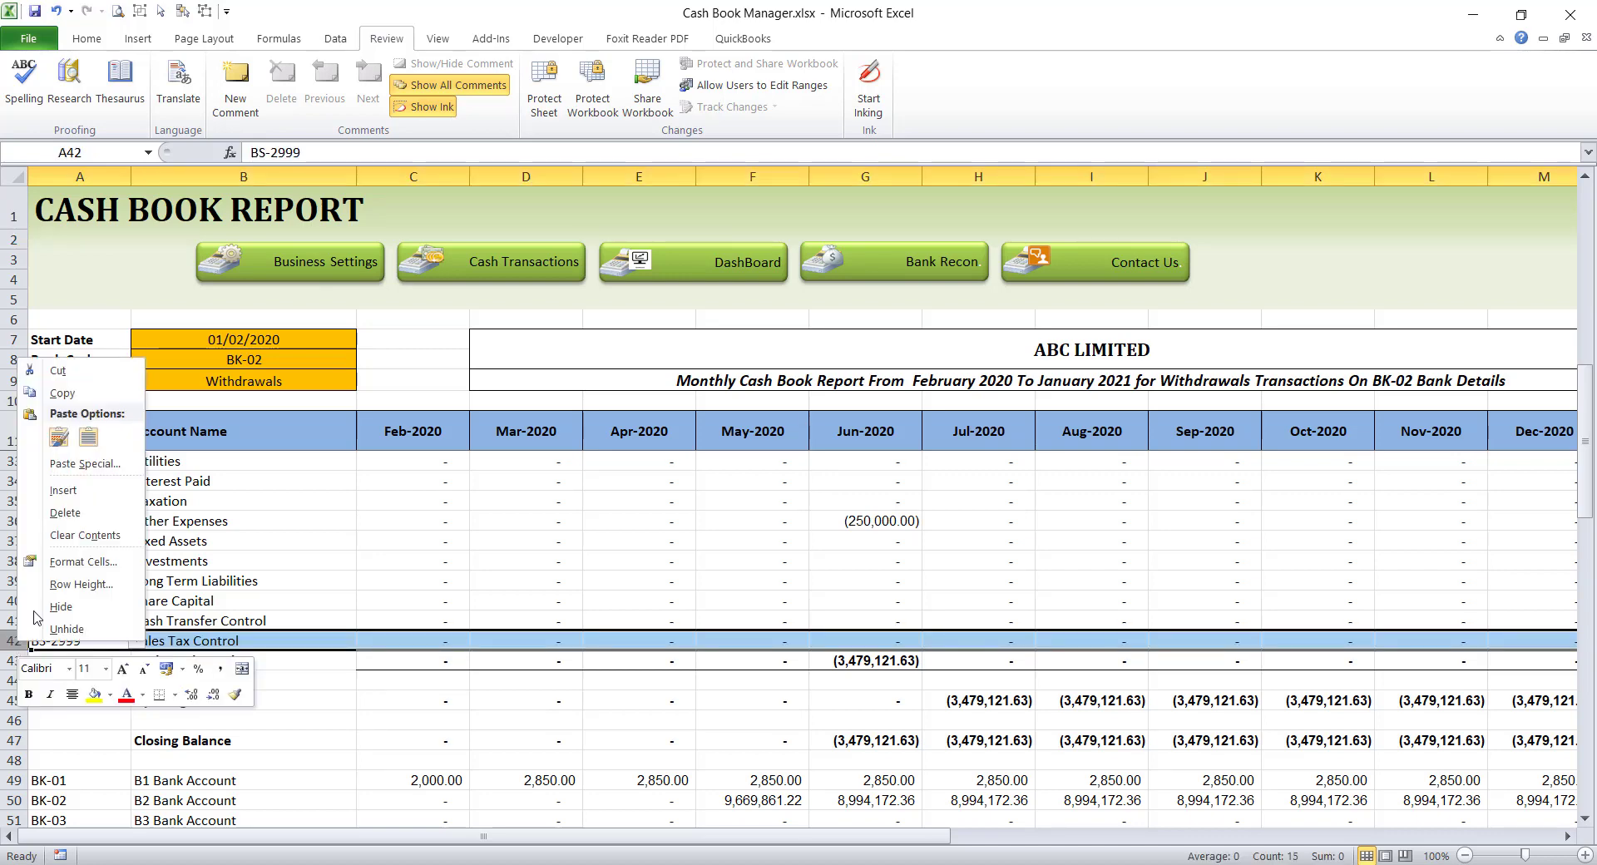
pyautogui.click(64, 491)
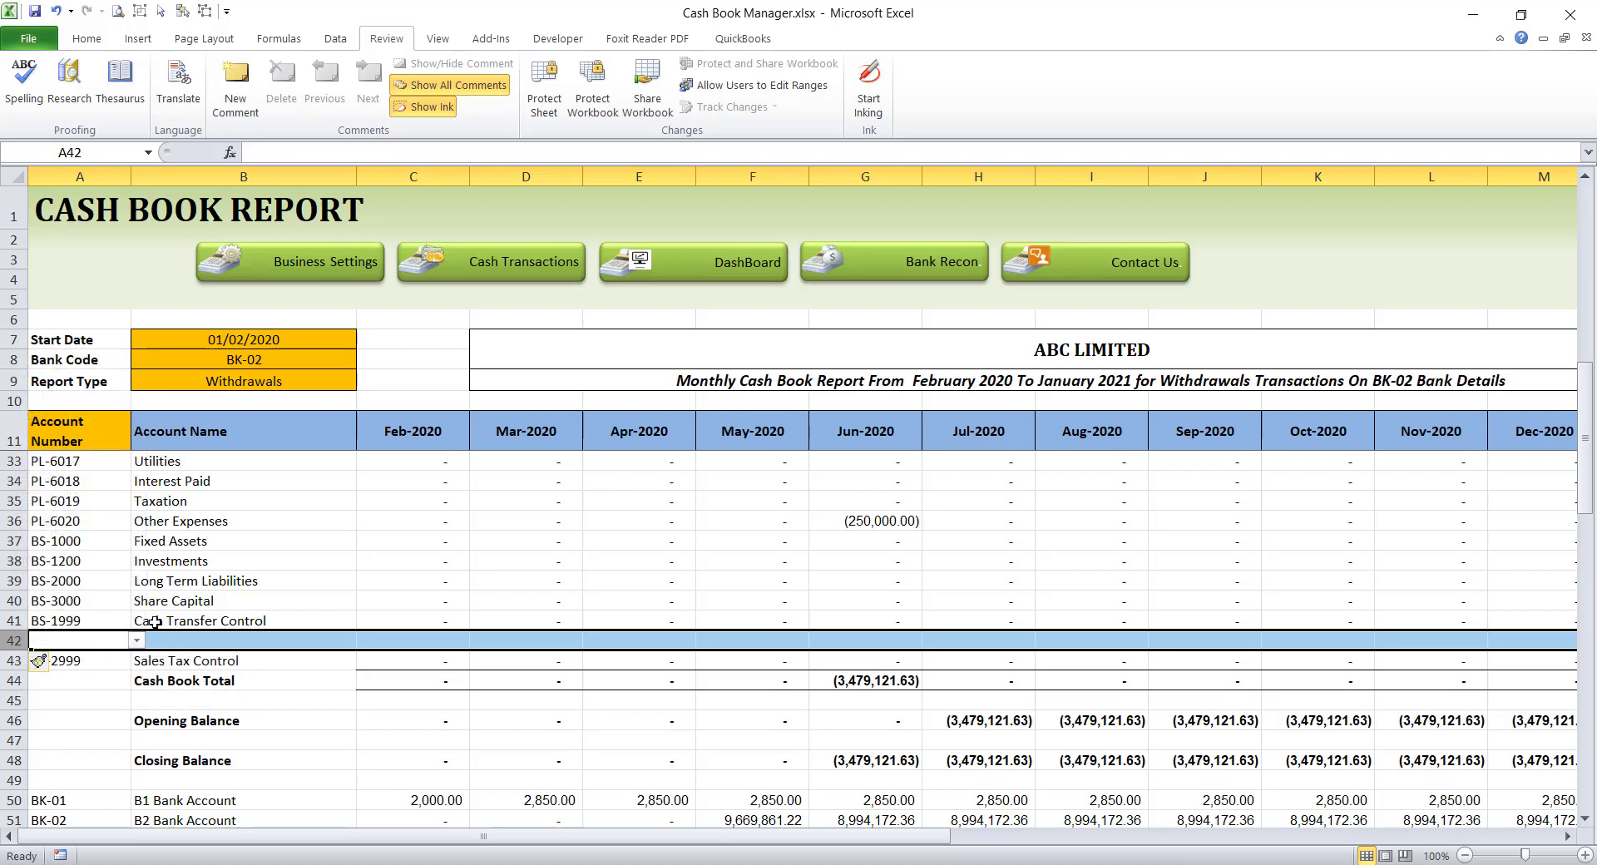
# - Check new row 42's empty cells against C41's formula and open A42's account list
pyautogui.click(195, 637)
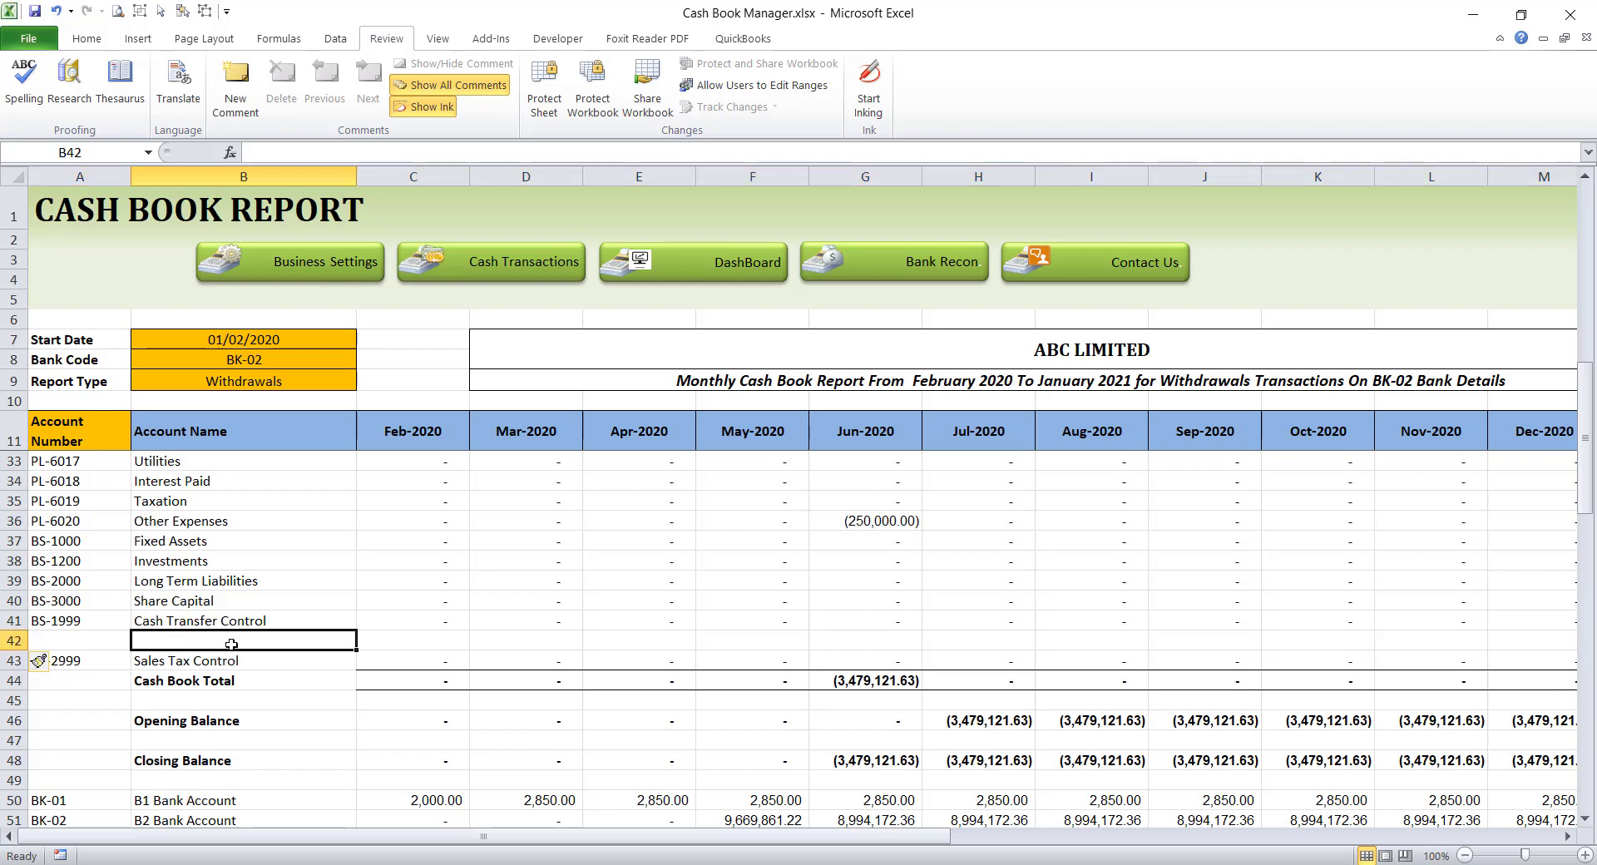
pyautogui.click(405, 641)
pyautogui.click(451, 619)
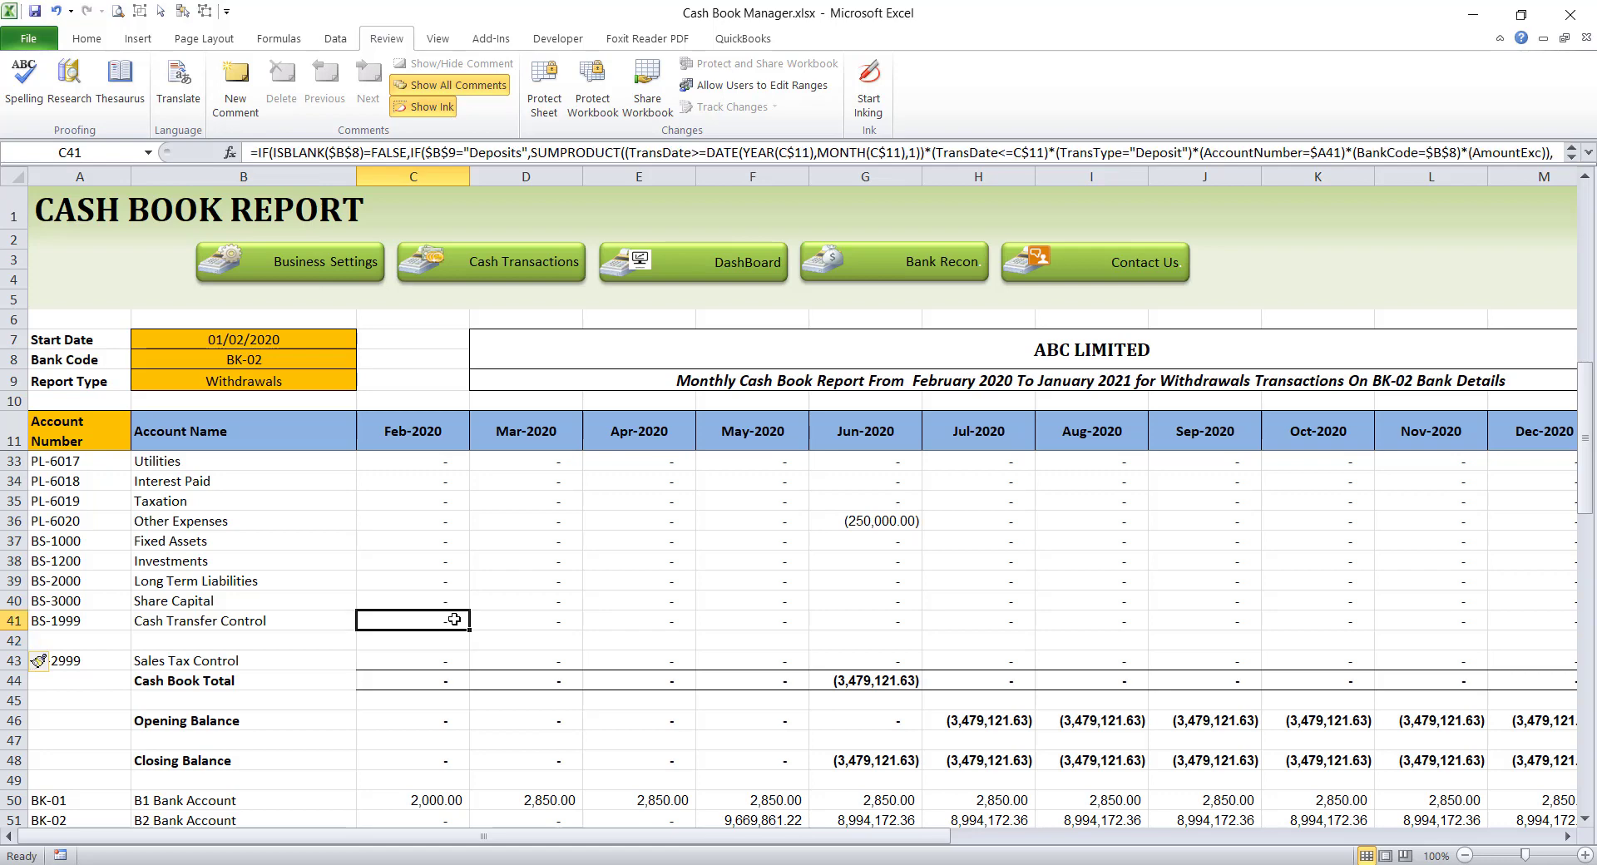
pyautogui.click(63, 636)
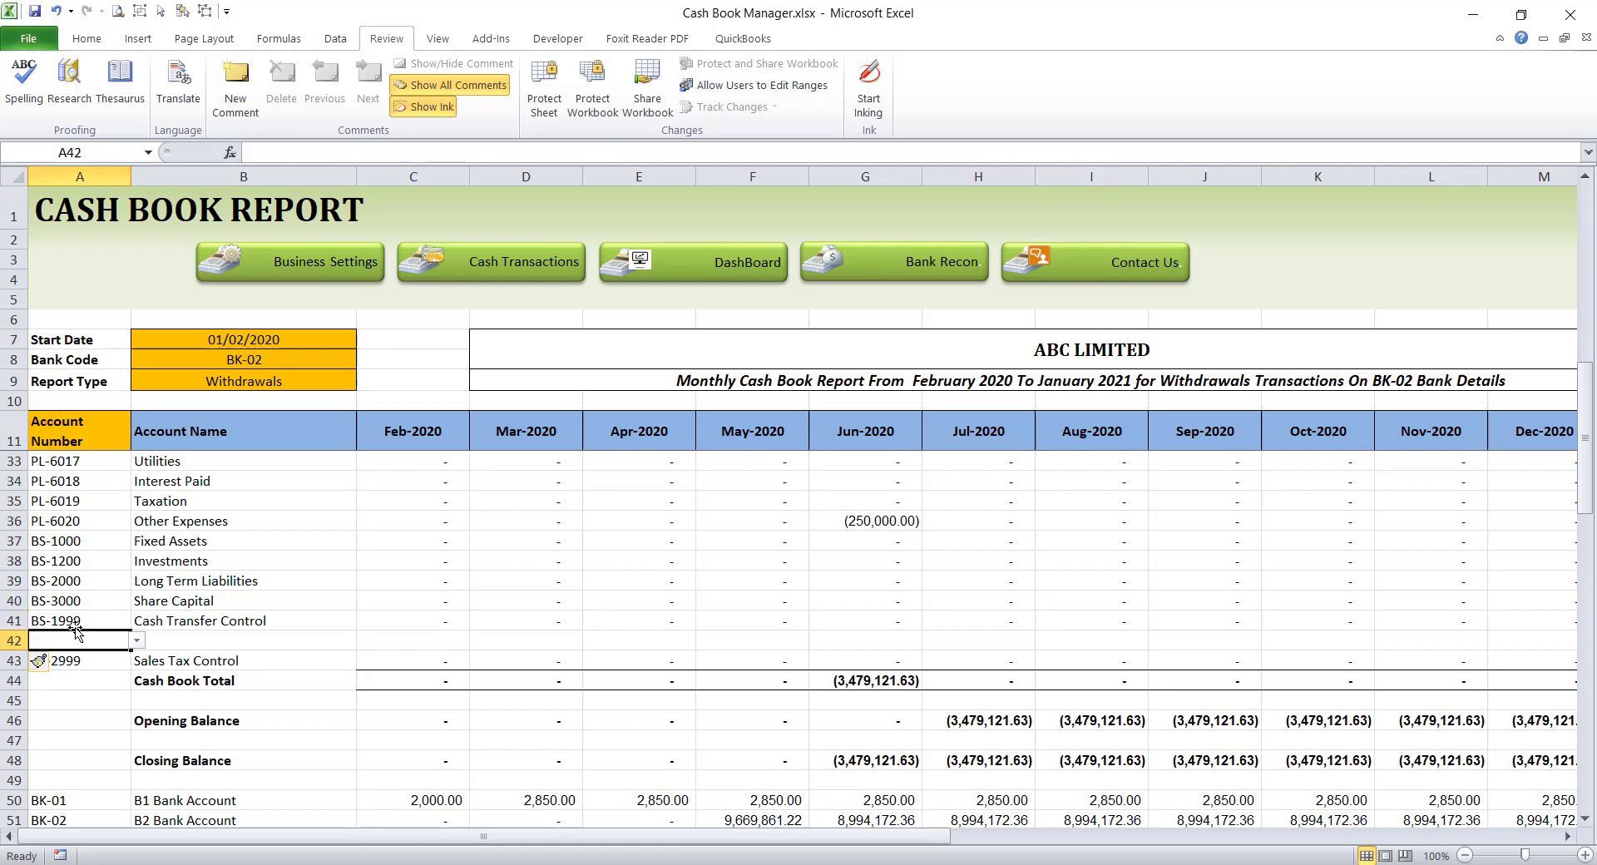
pyautogui.click(139, 641)
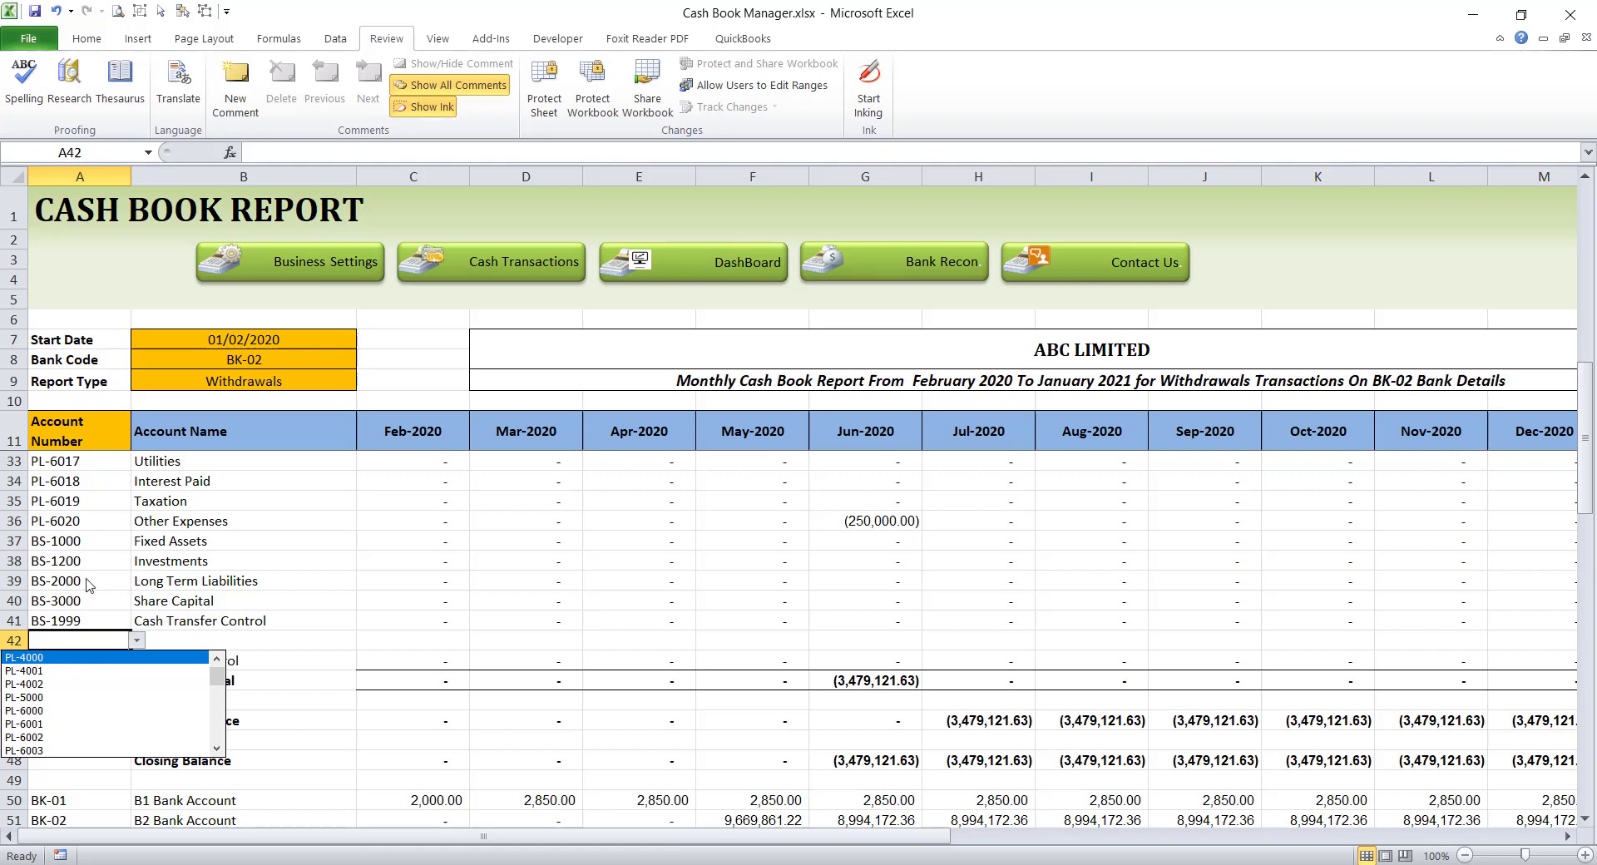
# - Choose account PL-5000 for cell A42
pyautogui.click(34, 700)
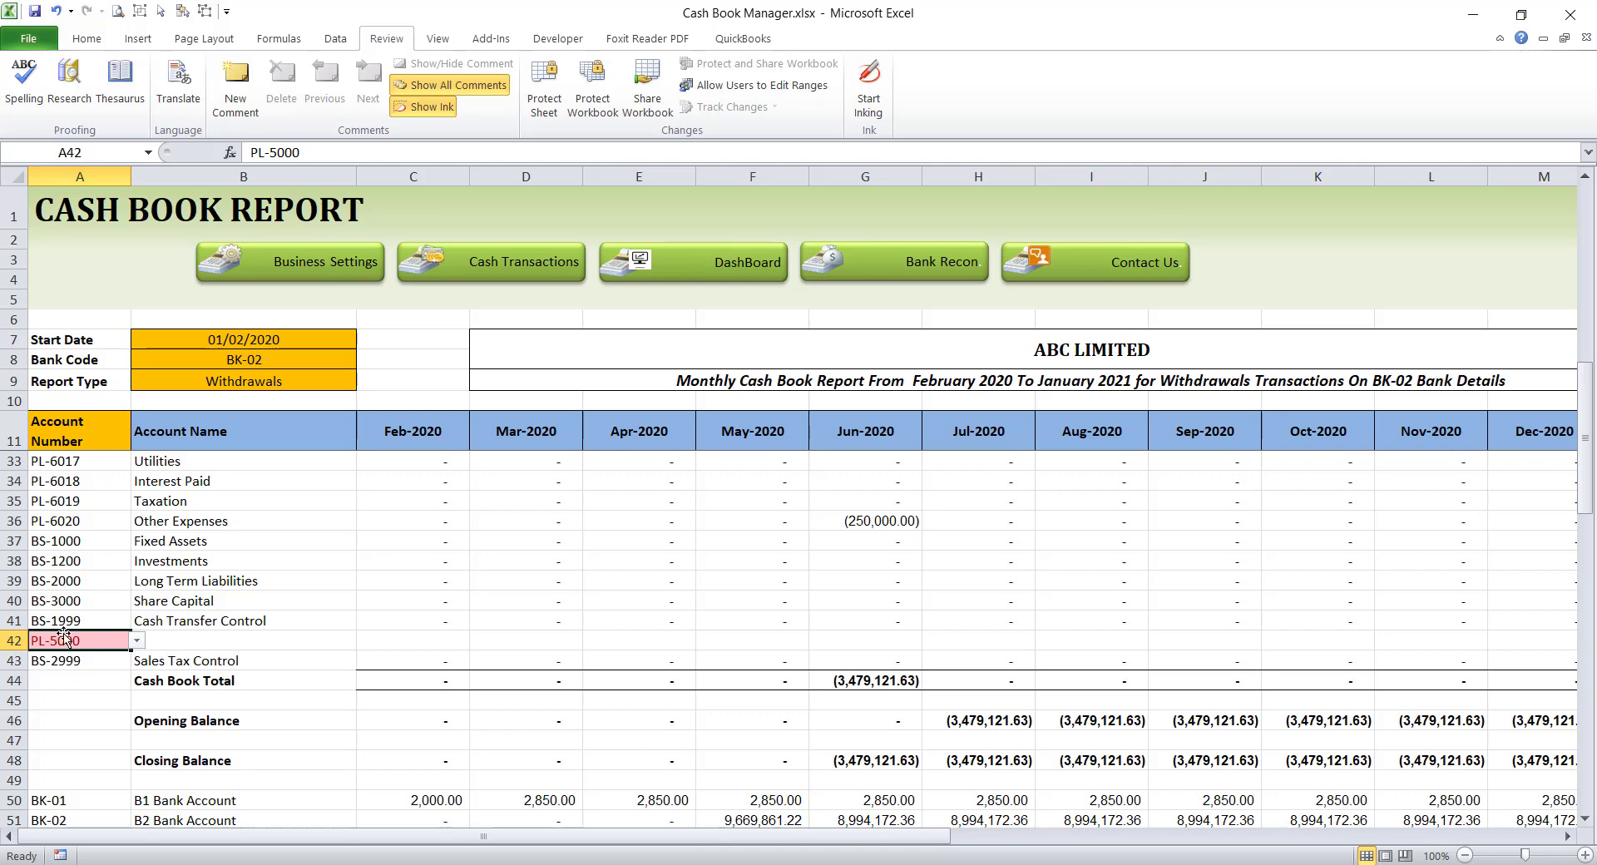
pyautogui.scroll(4, 66, 634)
pyautogui.scroll(3, 66, 634)
pyautogui.scroll(-1, 66, 634)
pyautogui.scroll(-2, 66, 634)
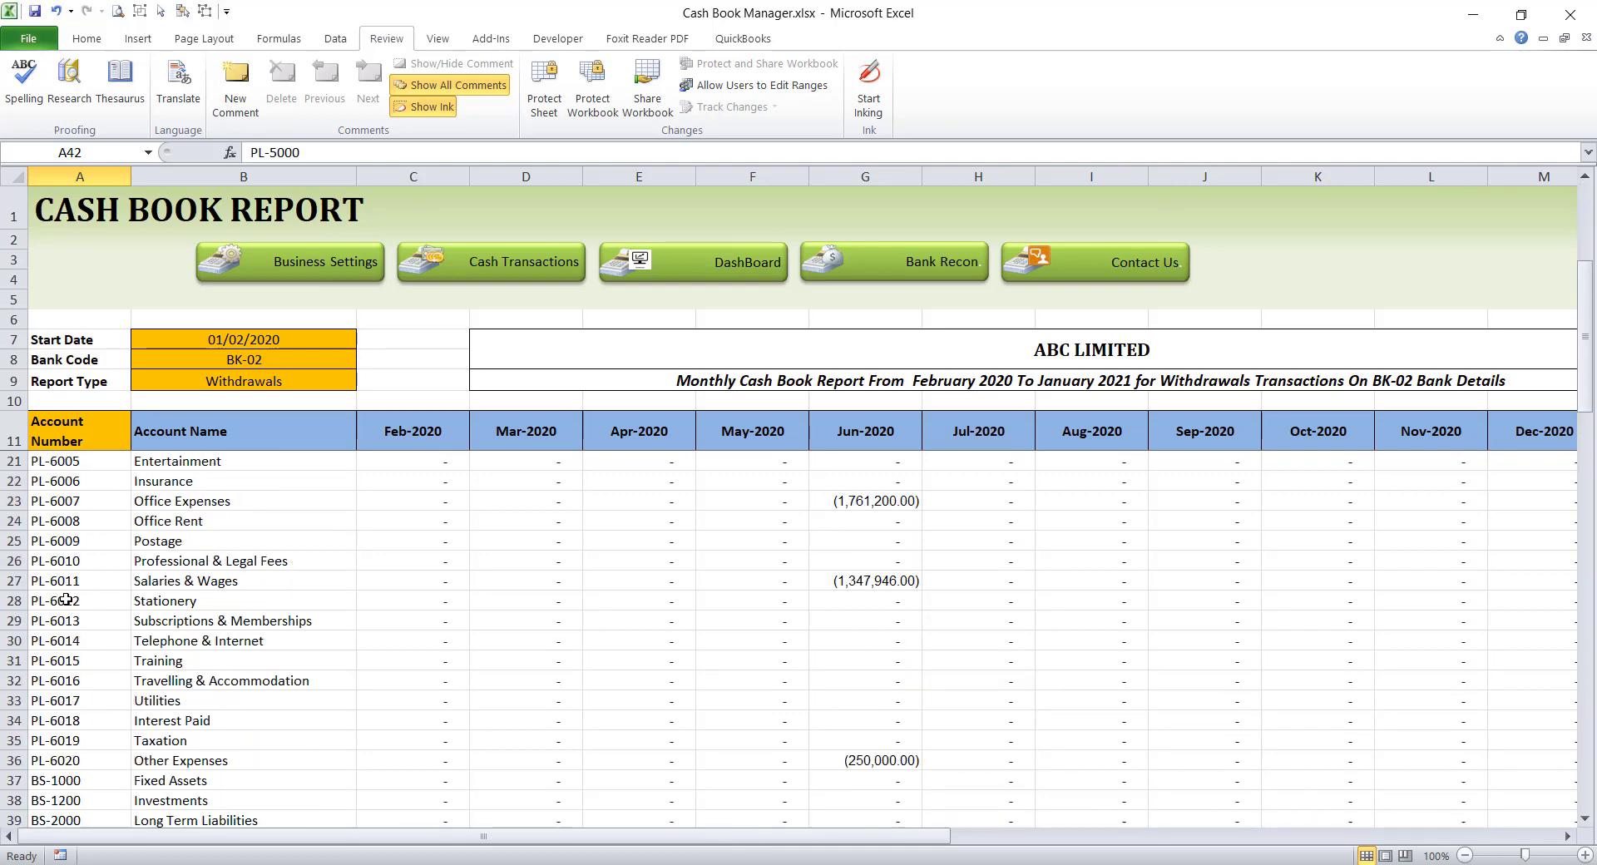
pyautogui.scroll(-4, 65, 620)
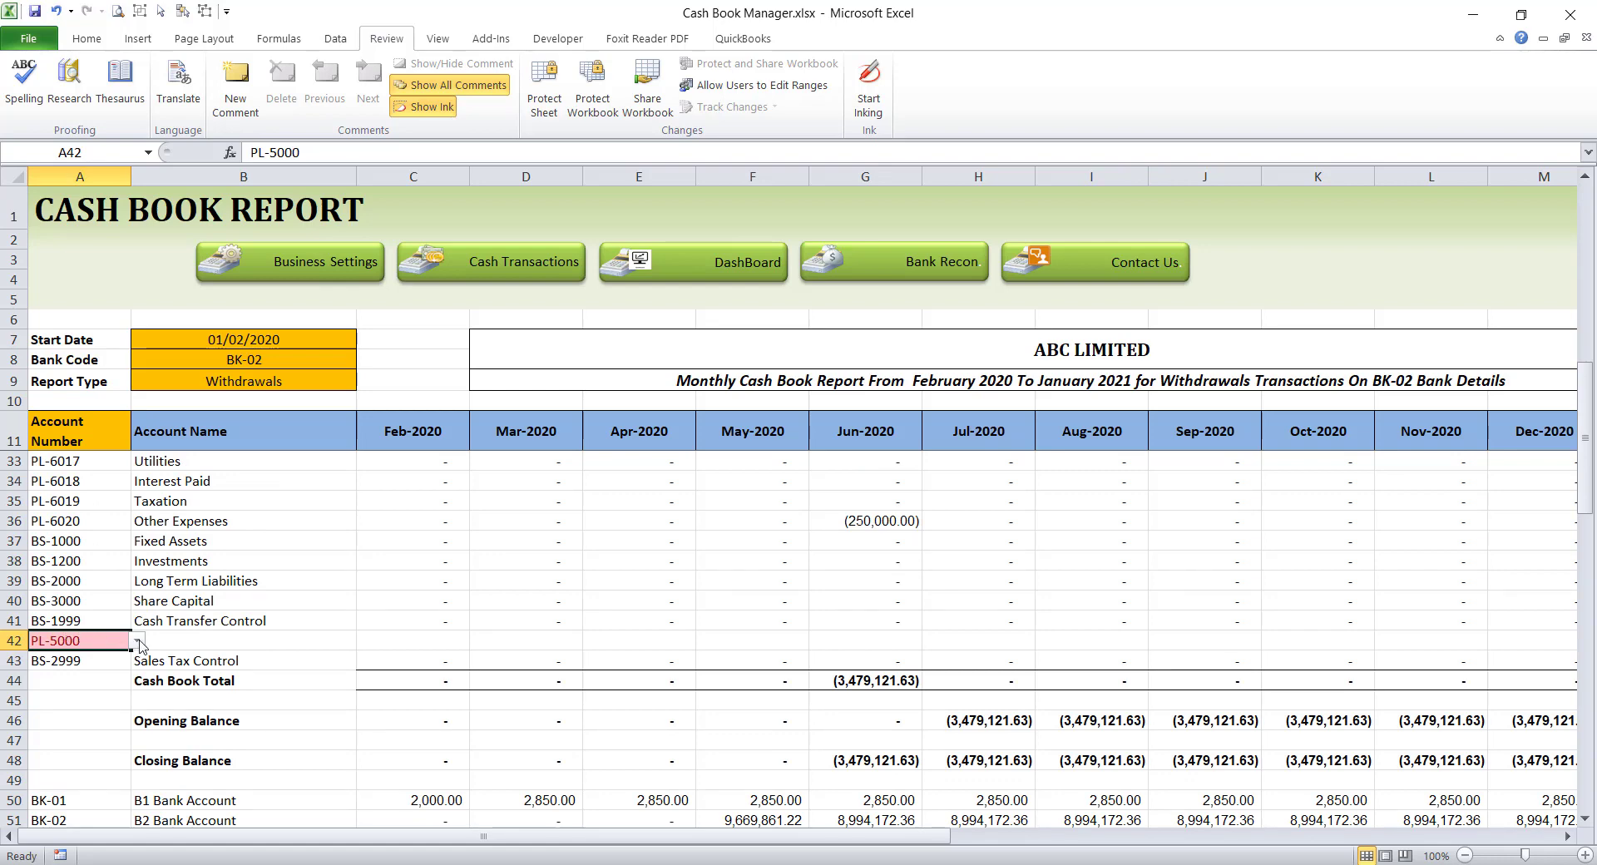
# - Fill the B41 account name and C41 monthly formulas down into row 42
pyautogui.click(166, 642)
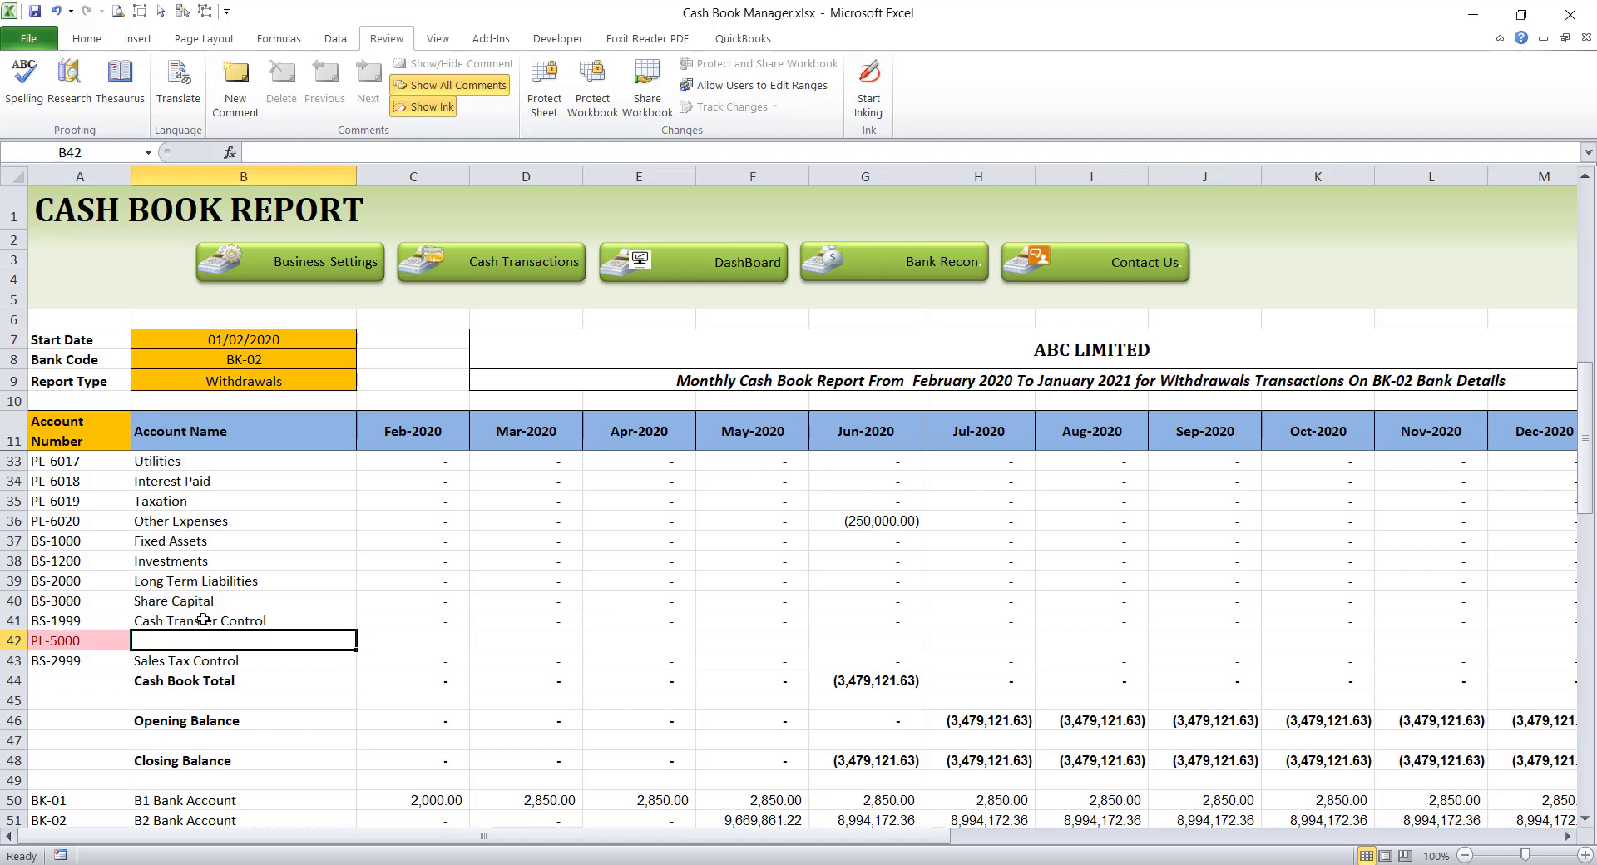
pyautogui.click(221, 625)
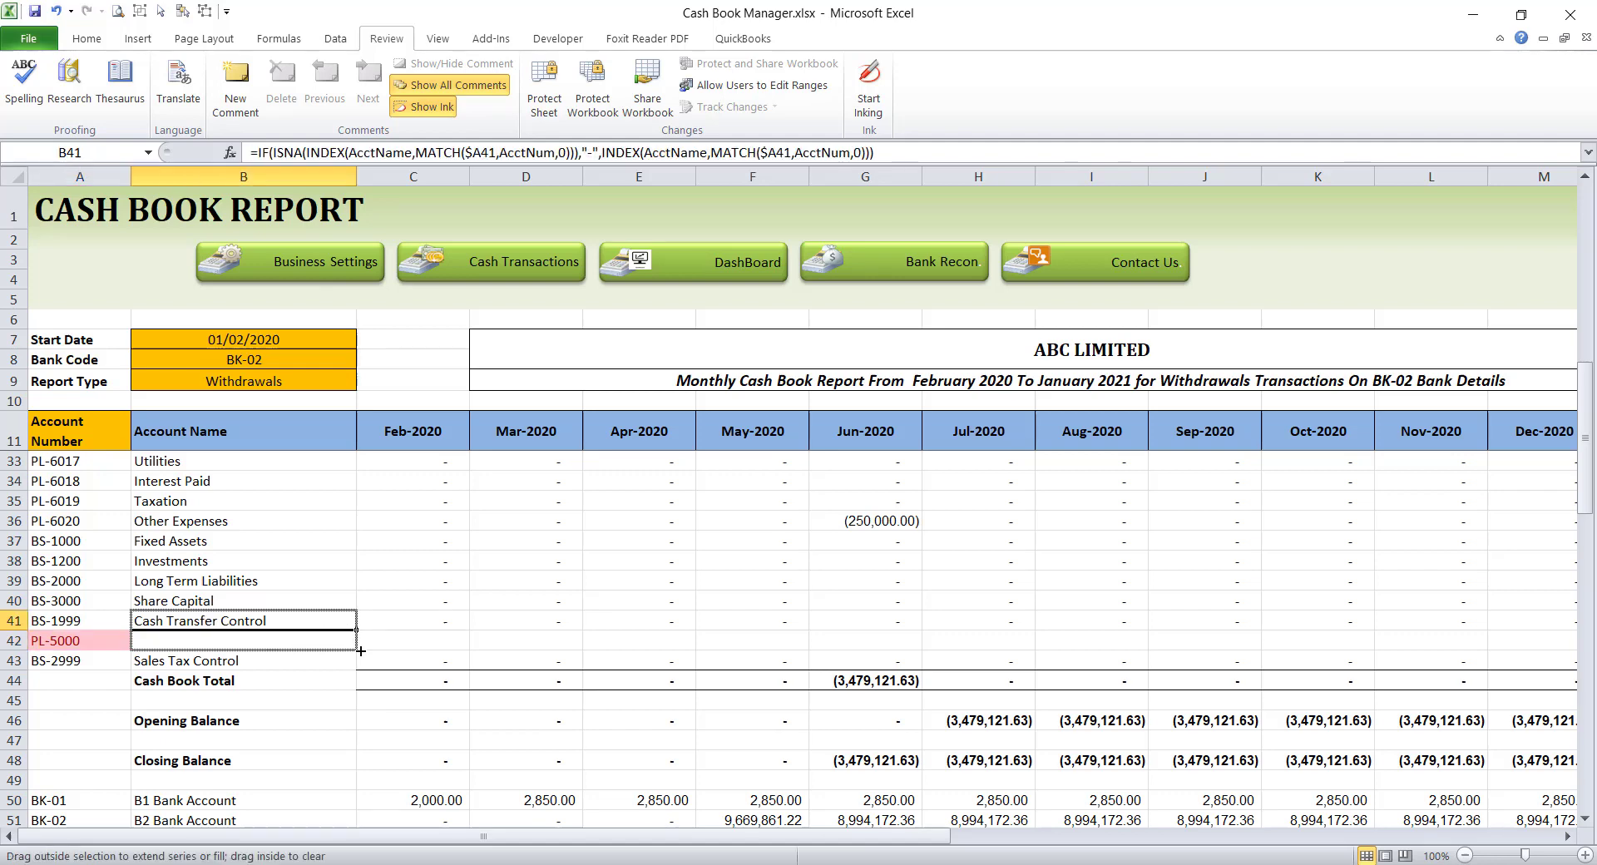
pyautogui.moveTo(357, 630); pyautogui.dragTo(359, 650)
pyautogui.click(416, 626)
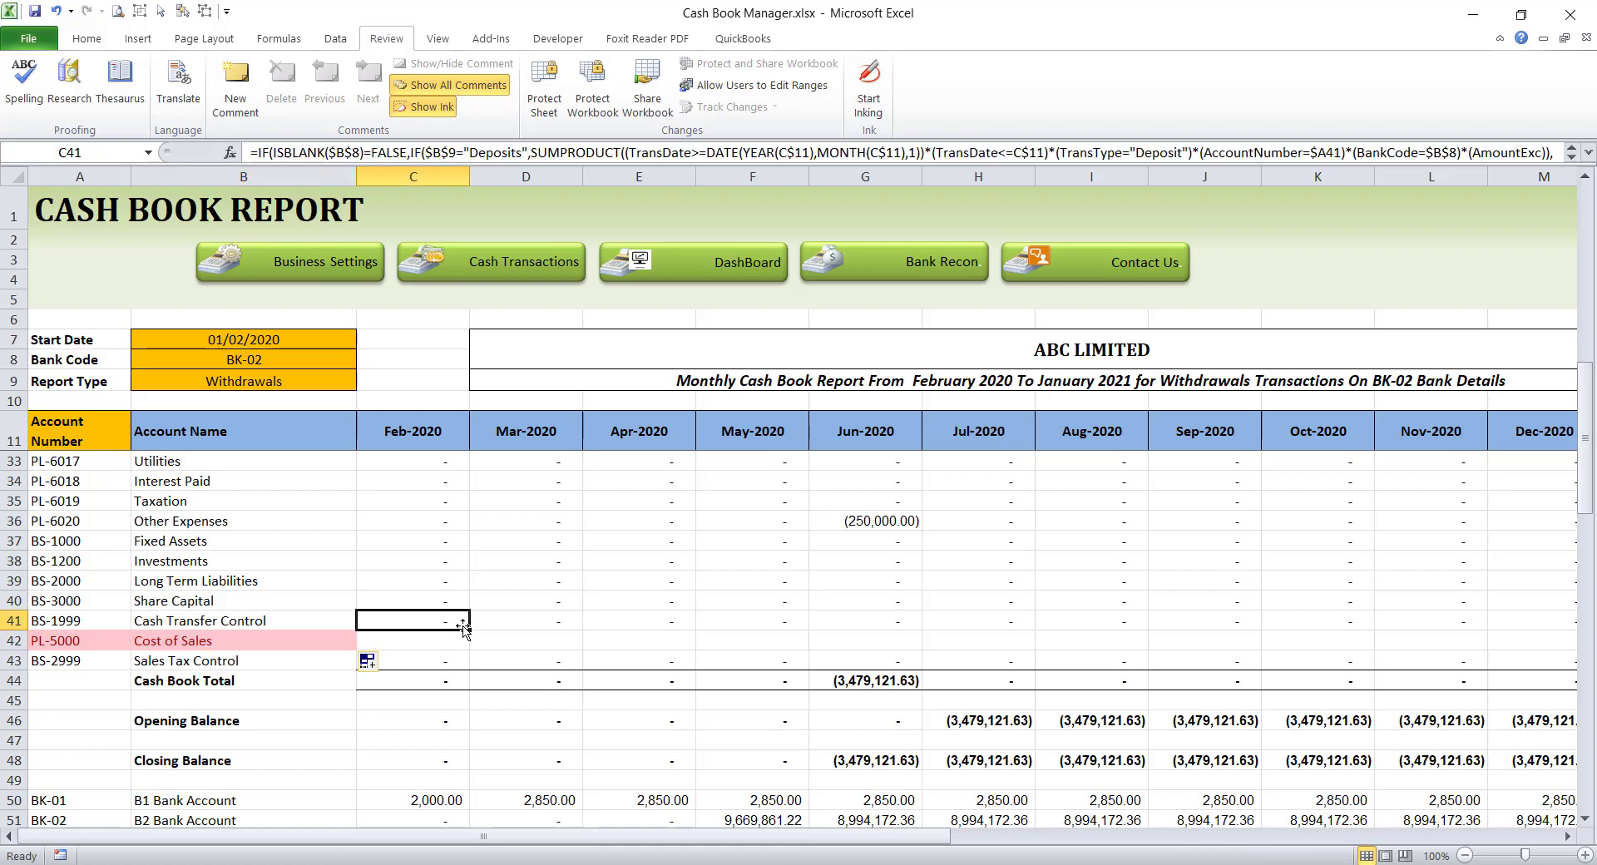
pyautogui.moveTo(463, 630)
pyautogui.mouseDown()
pyautogui.moveTo(459, 646)
pyautogui.moveTo(1117, 658)
pyautogui.moveTo(1432, 640)
pyautogui.mouseUp()
pyautogui.click(442, 642)
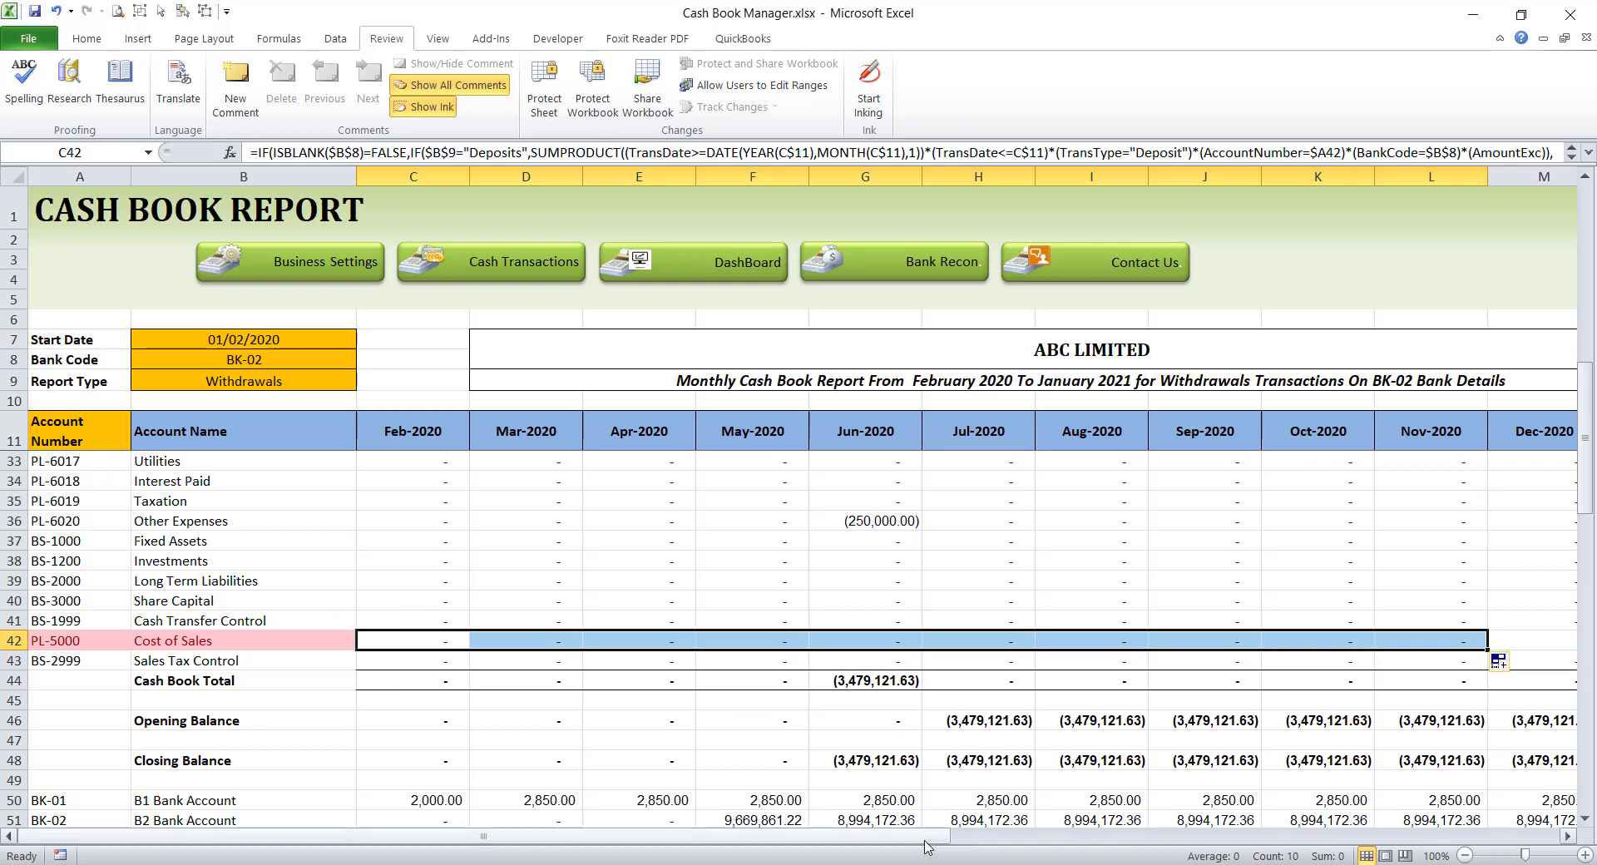
# - Fill C42's formula across to N42 and copy the O41 total down to O42
pyautogui.moveTo(925, 846); pyautogui.dragTo(1098, 817)
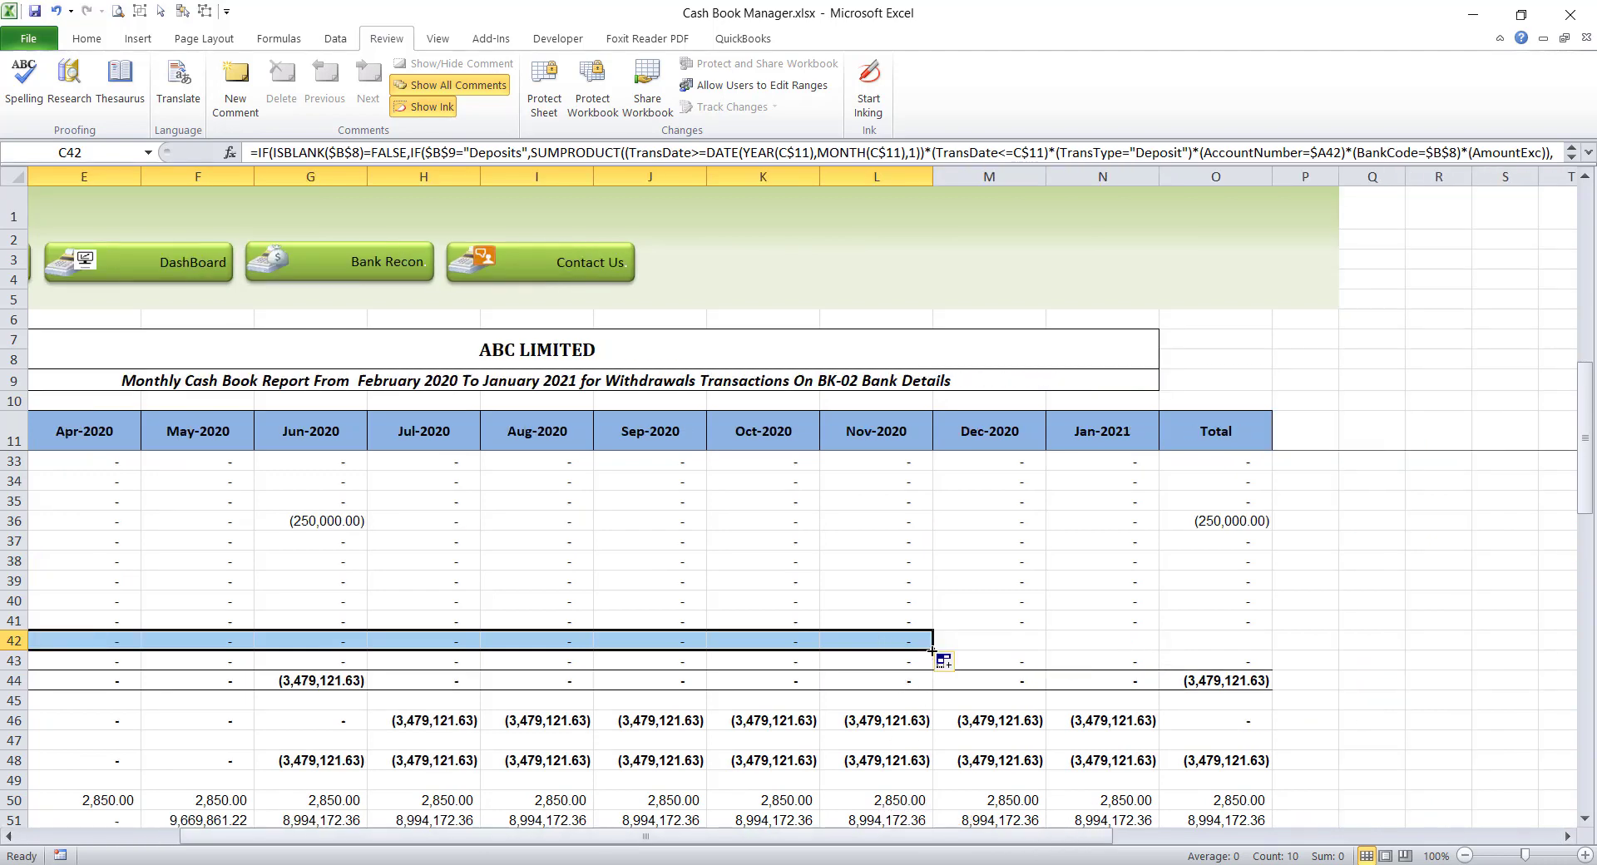
pyautogui.moveTo(925, 655); pyautogui.dragTo(1121, 621)
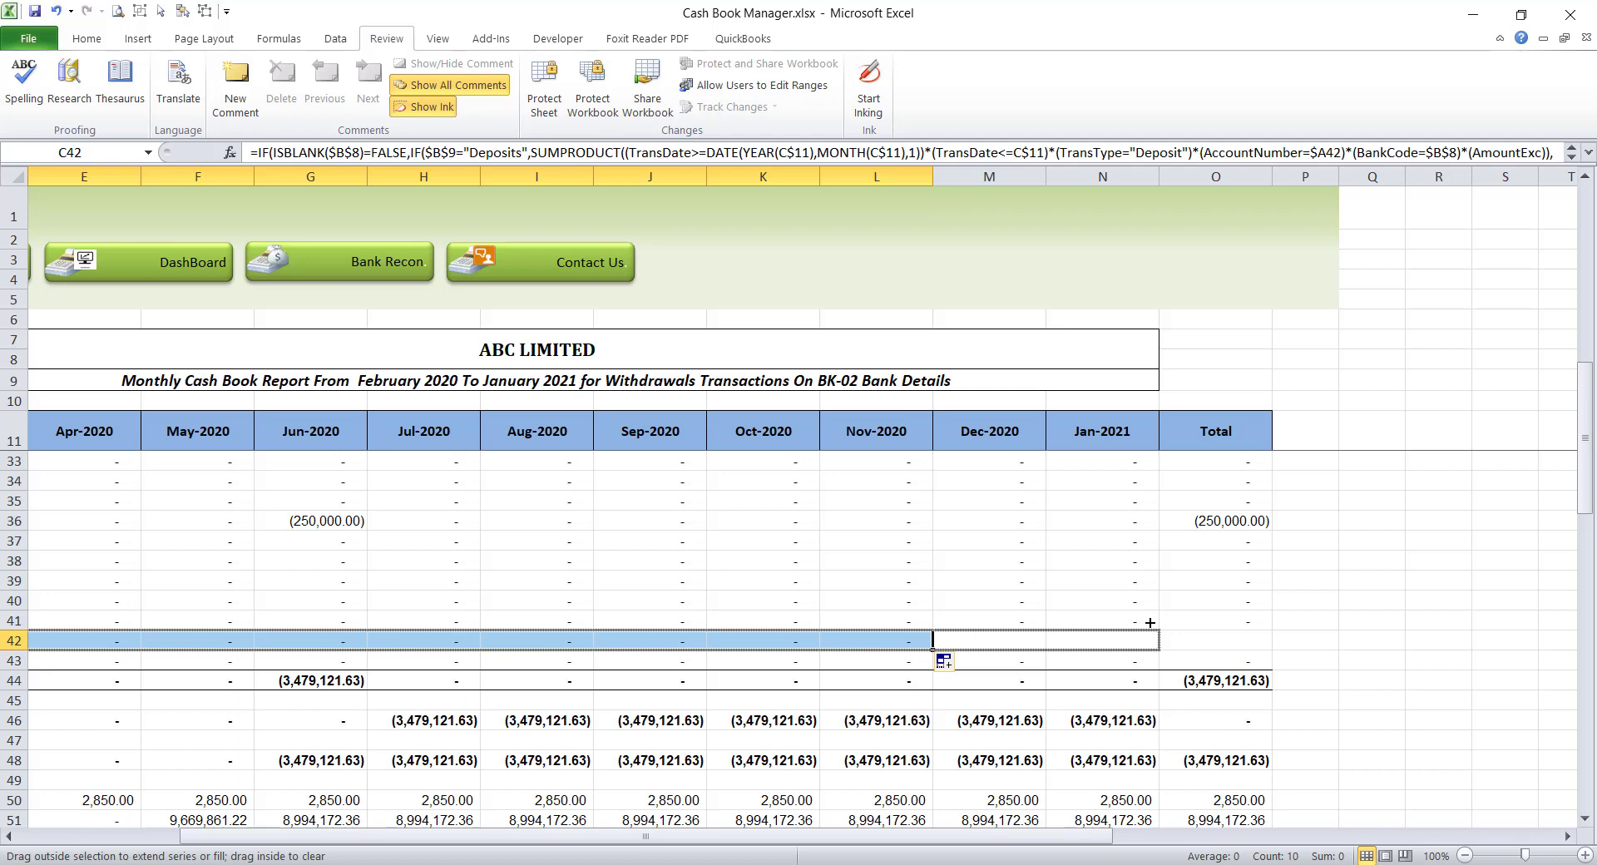
pyautogui.moveTo(1150, 622); pyautogui.dragTo(1152, 624)
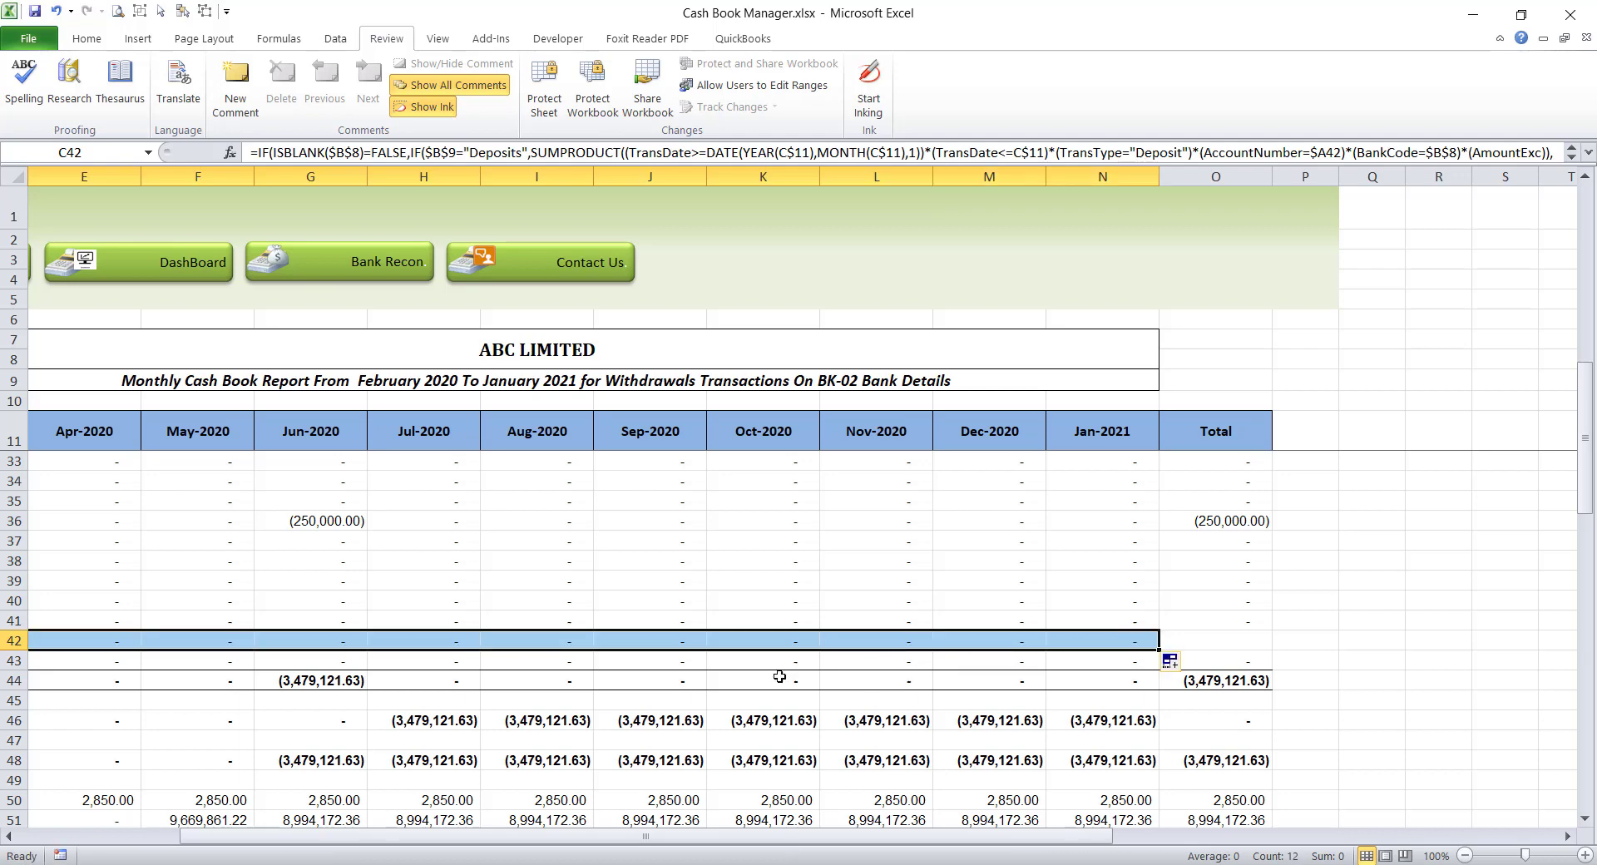
pyautogui.click(1209, 640)
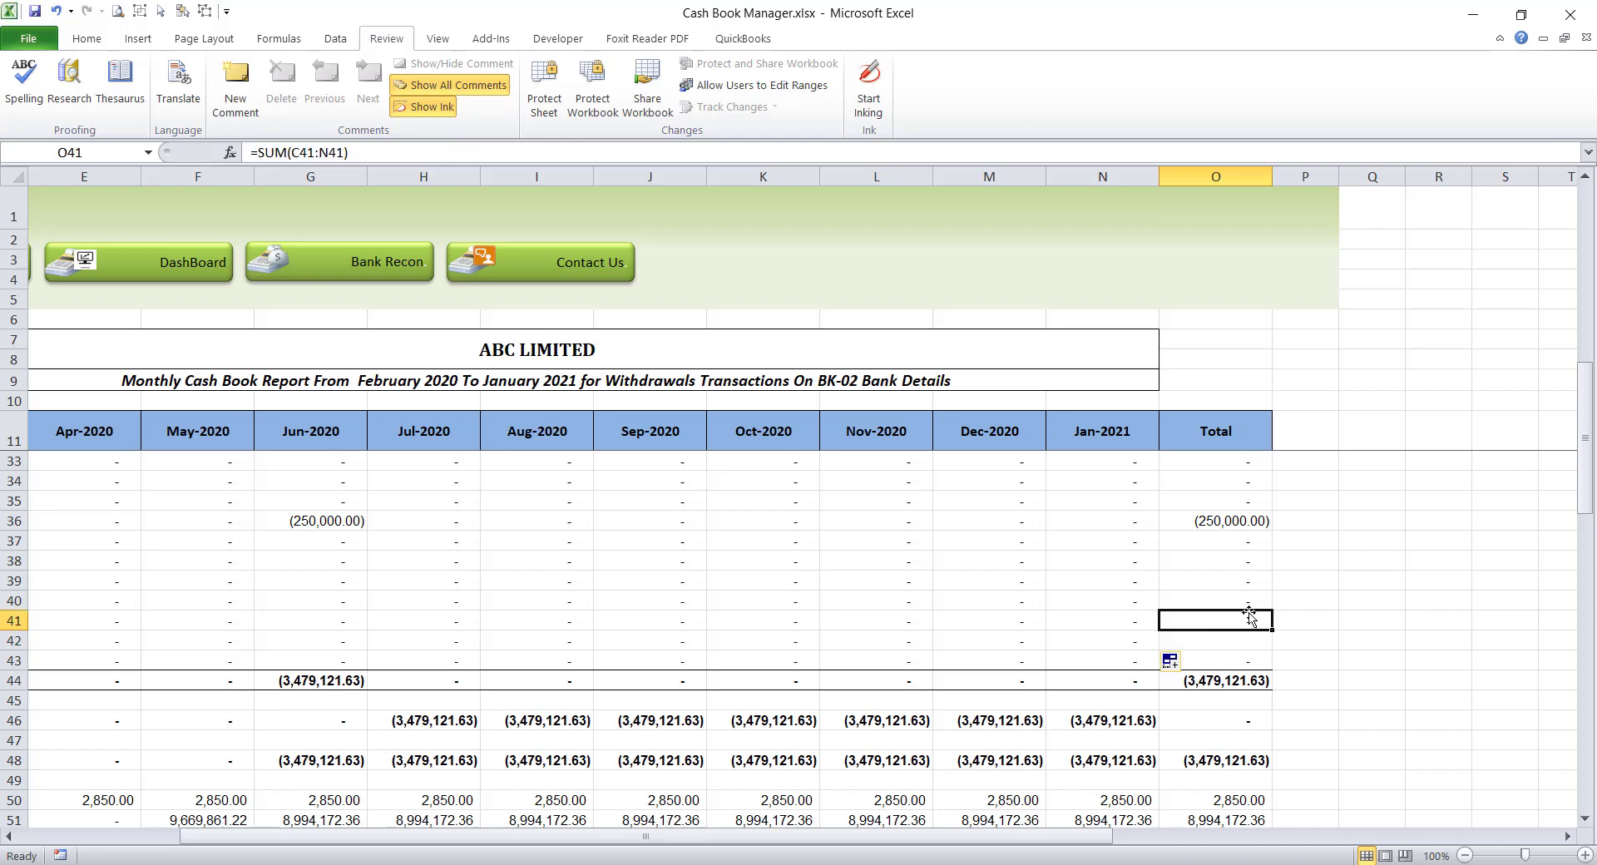
pyautogui.moveTo(1270, 629); pyautogui.dragTo(1270, 650)
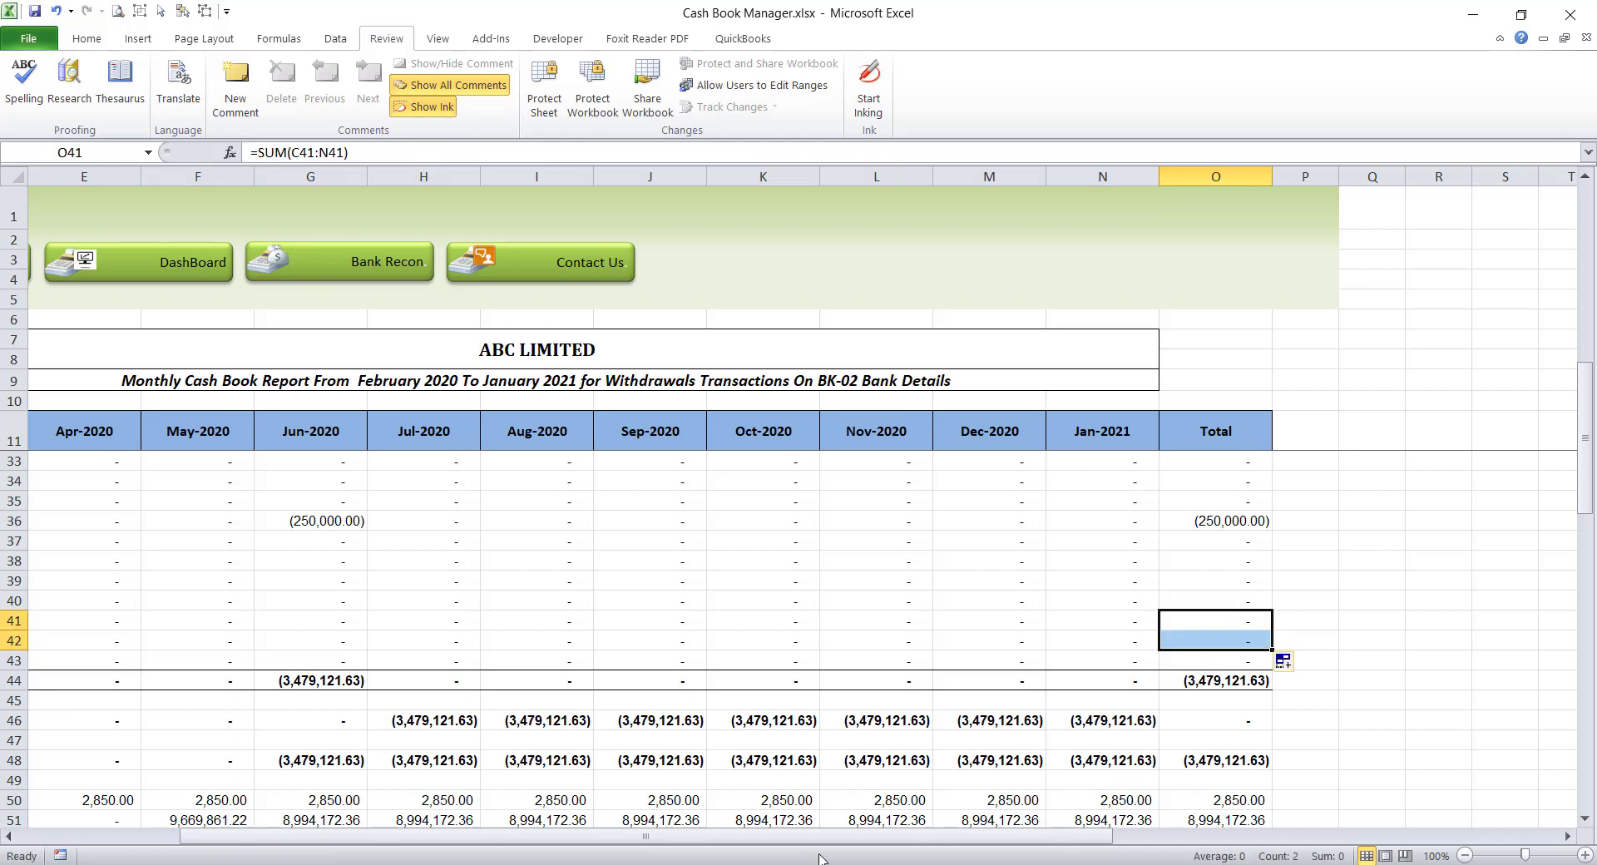
pyautogui.moveTo(813, 837); pyautogui.dragTo(563, 860)
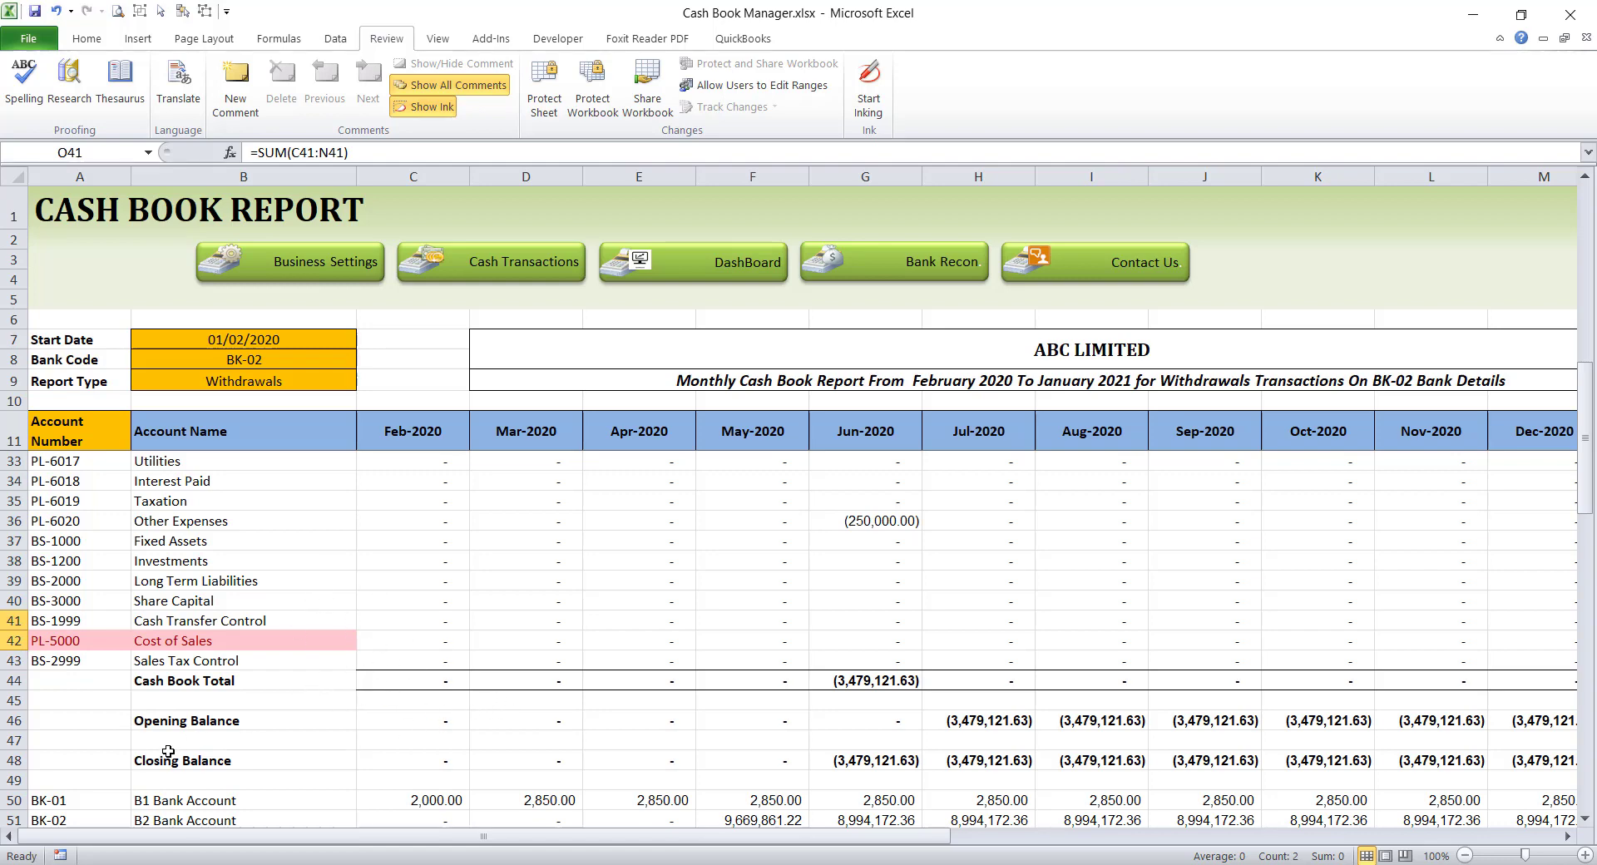
pyautogui.scroll(-2, 183, 742)
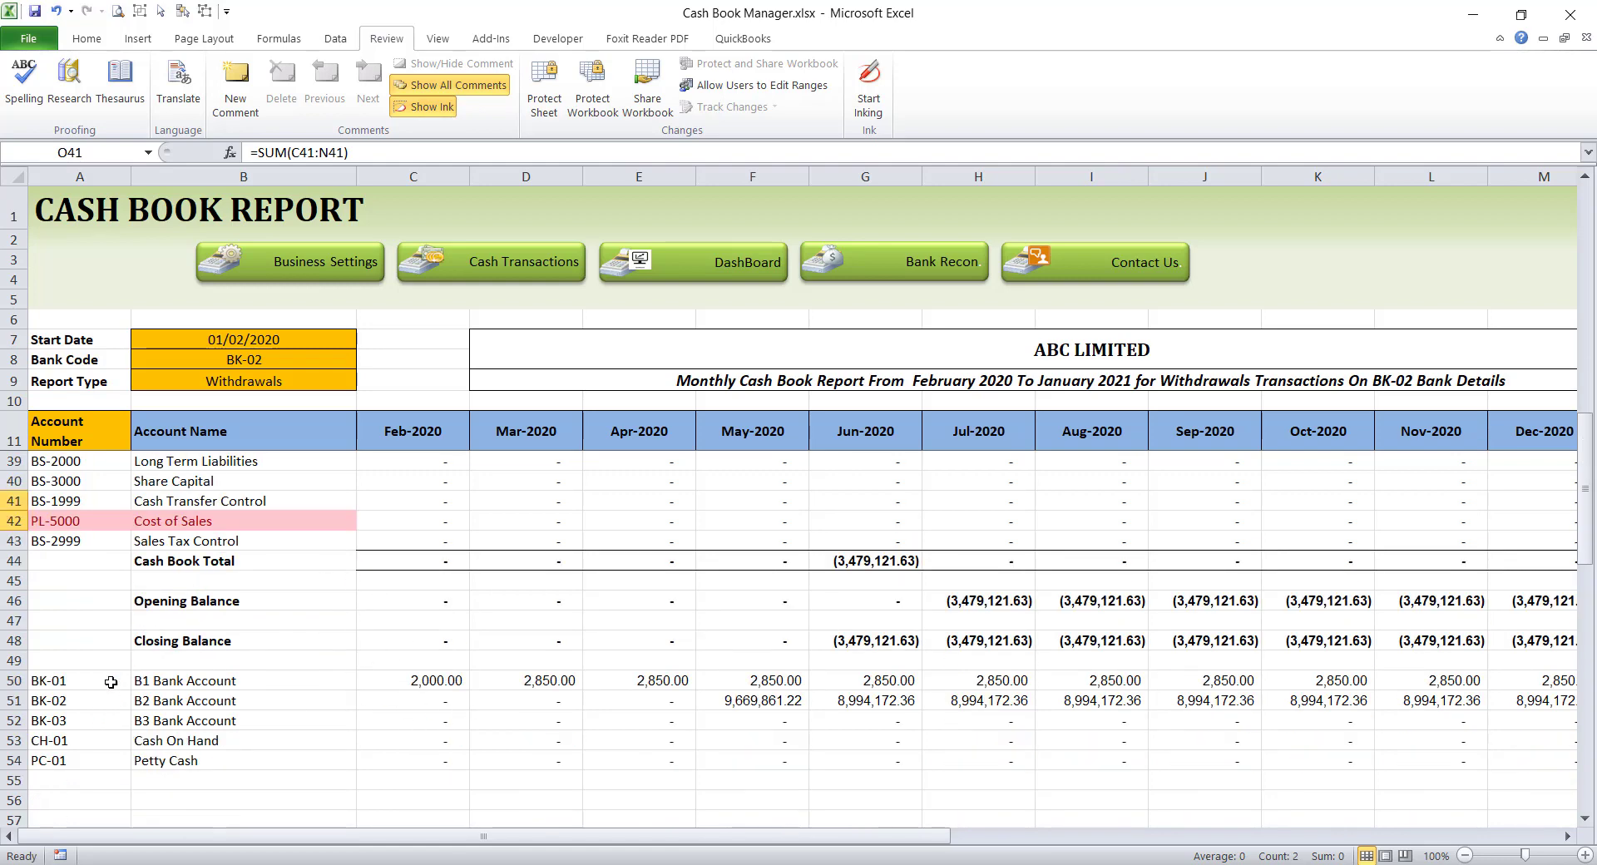